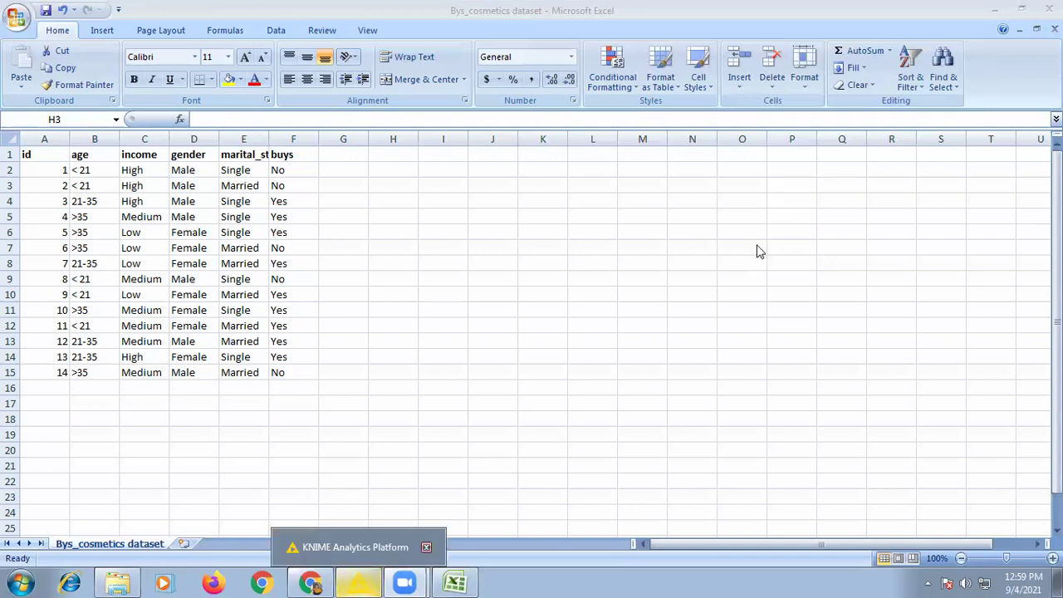
# Close the Bys_cosmetics dataset workbook without saving the changes
pyautogui.click(1054, 9)
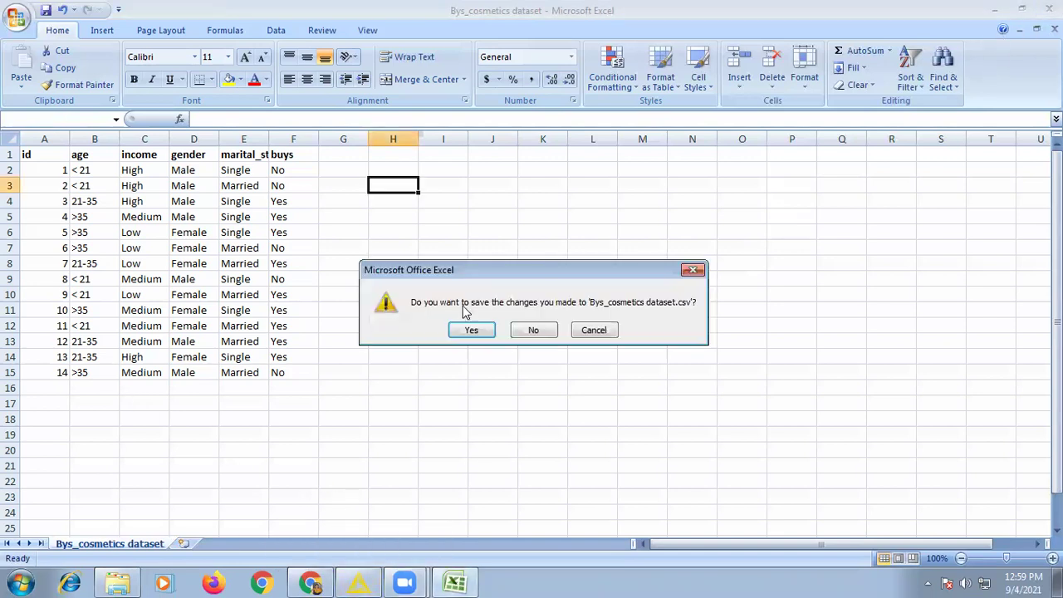
pyautogui.click(525, 331)
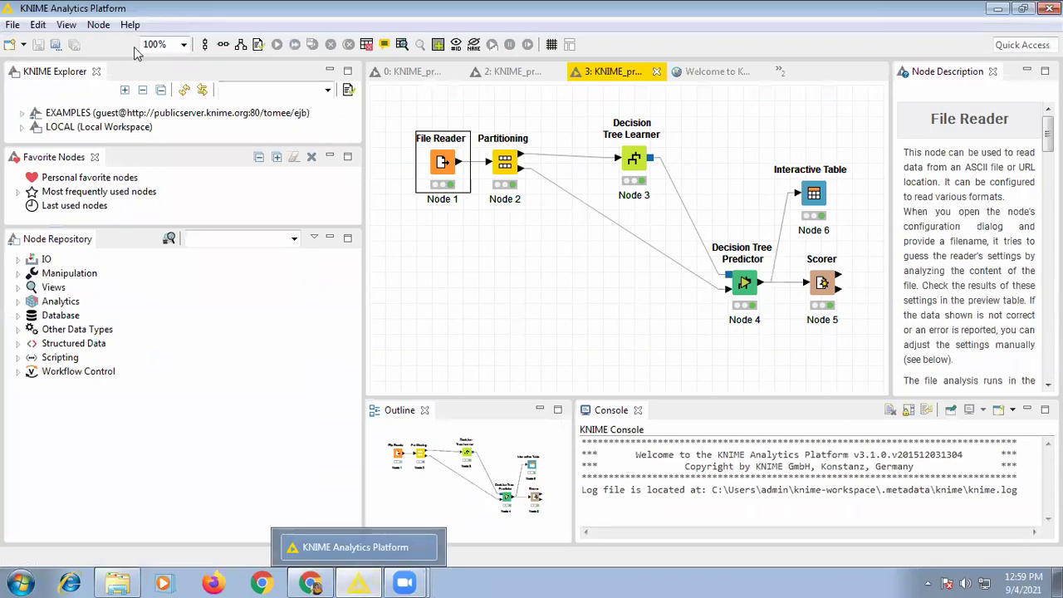
# Create a new KNIME workflow in the LOCAL:/ workspace of KNIME Analytics Platform
pyautogui.click(10, 45)
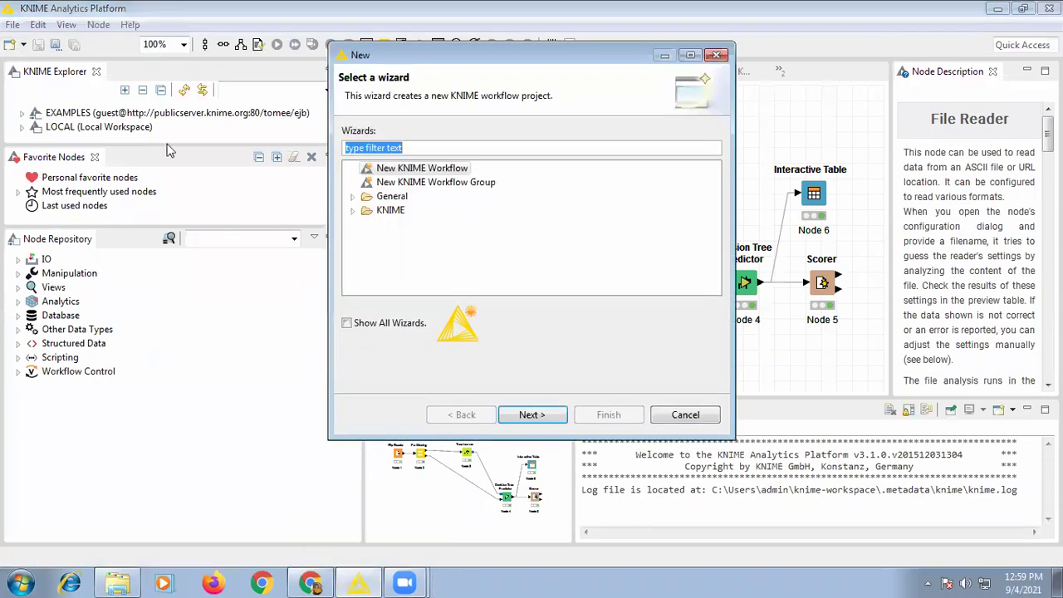
pyautogui.click(532, 416)
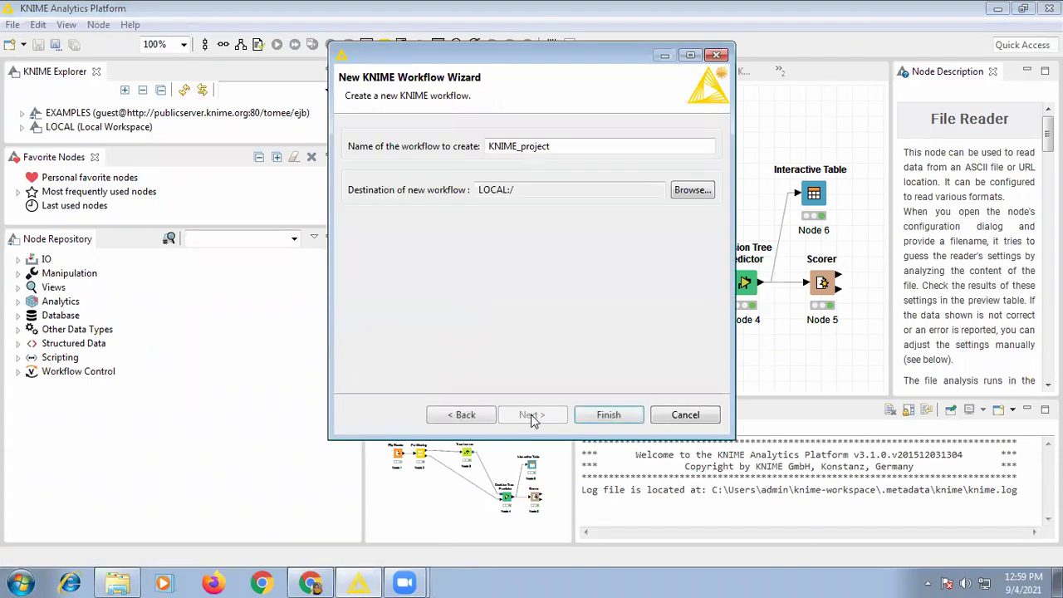
pyautogui.click(556, 146)
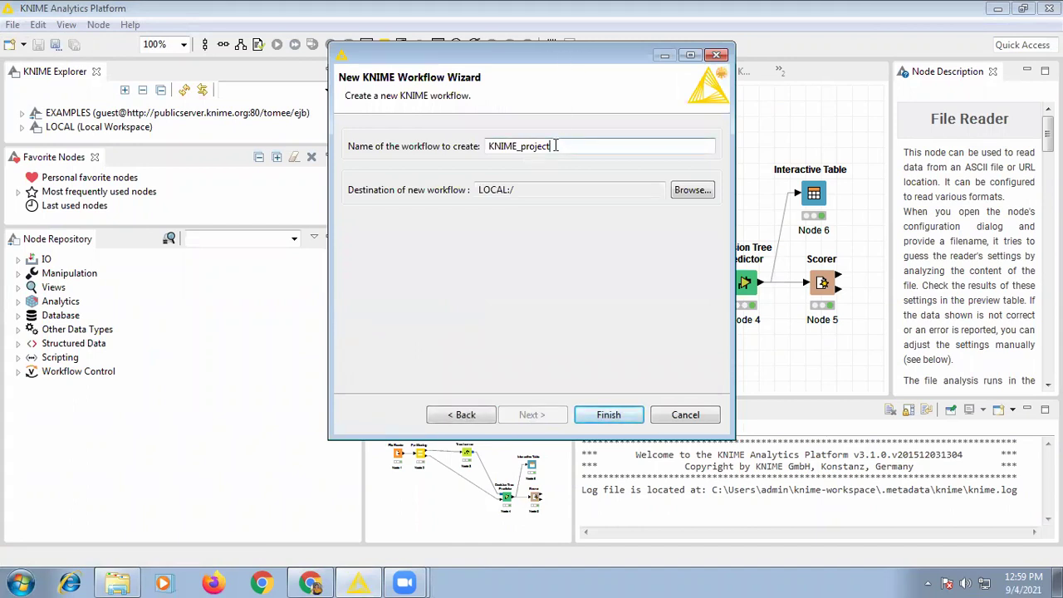
pyautogui.click(609, 414)
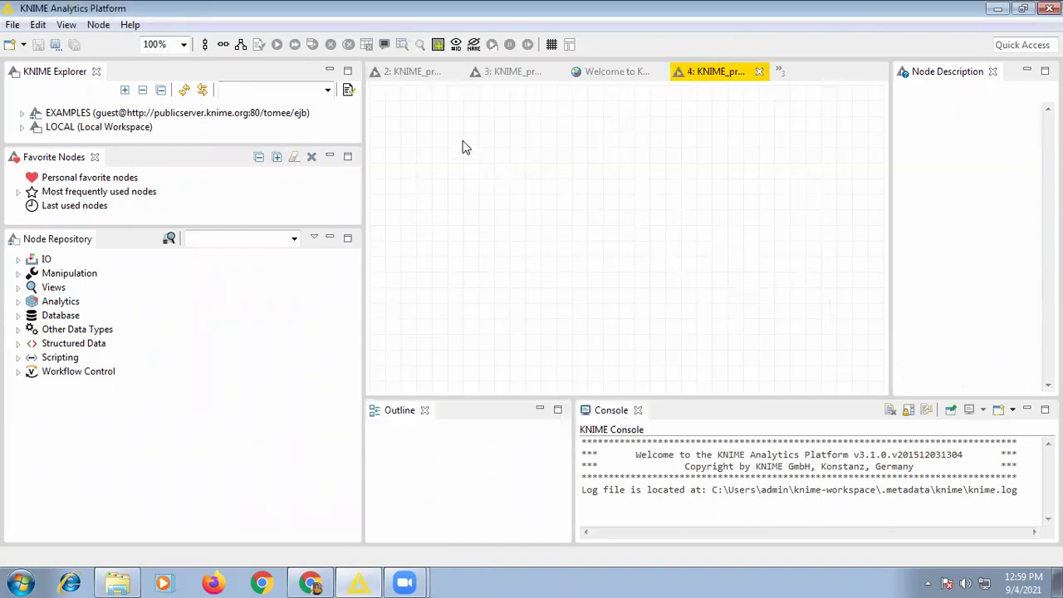
# Add two CSV Reader nodes from the IO Read category to the empty workflow, one below the other
pyautogui.click(18, 260)
pyautogui.click(34, 274)
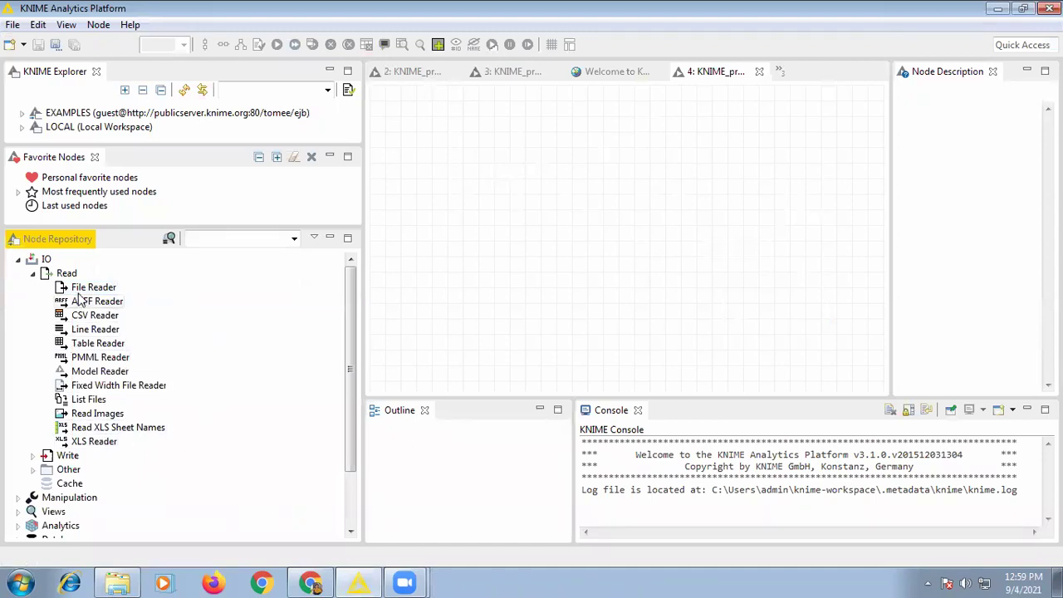
pyautogui.moveTo(85, 320); pyautogui.dragTo(468, 143)
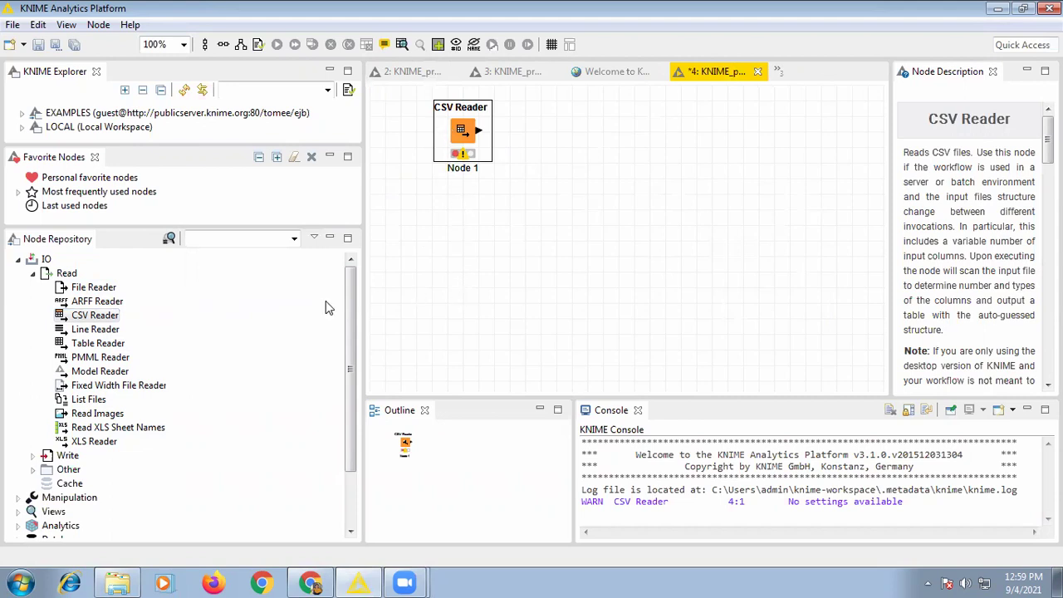
pyautogui.moveTo(94, 322); pyautogui.dragTo(476, 263)
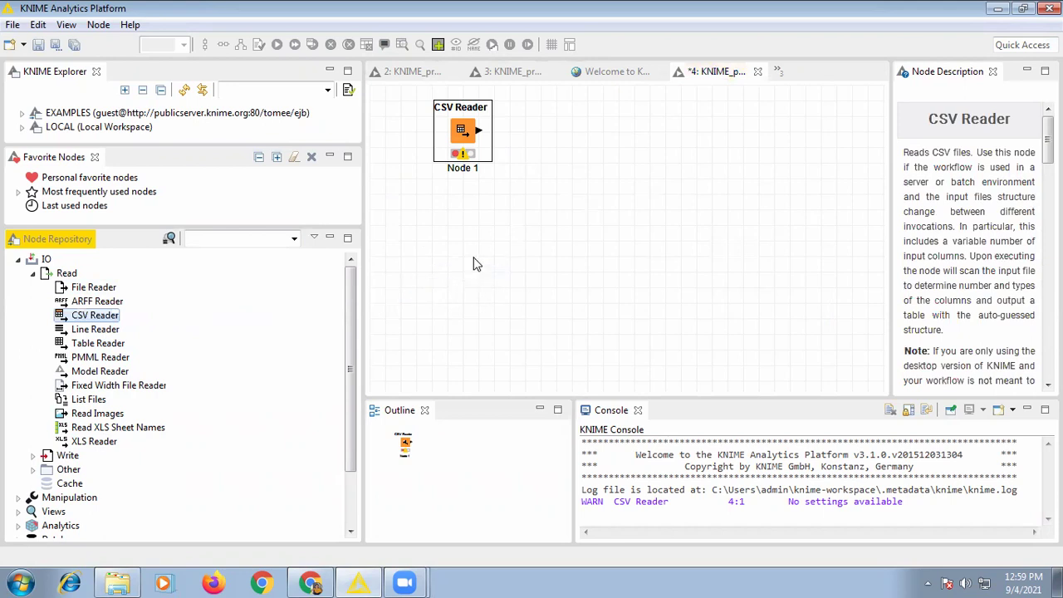
# Configure the upper CSV Reader, Node 1, to read D:\2021-22\SIG workshop\Bys_cosmetics dataset.csv
pyautogui.rightClick(465, 135)
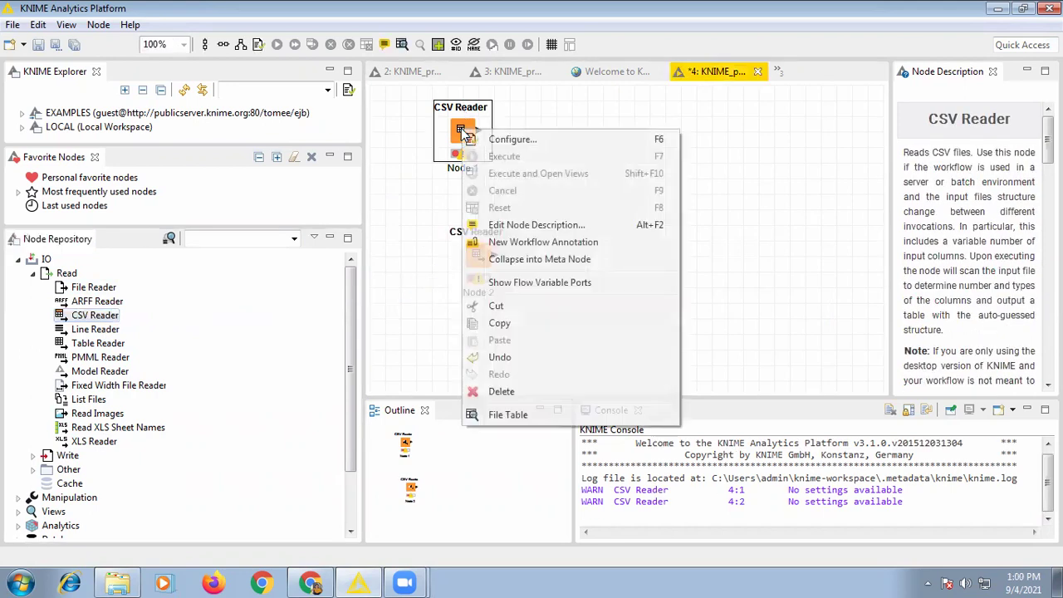
pyautogui.click(522, 141)
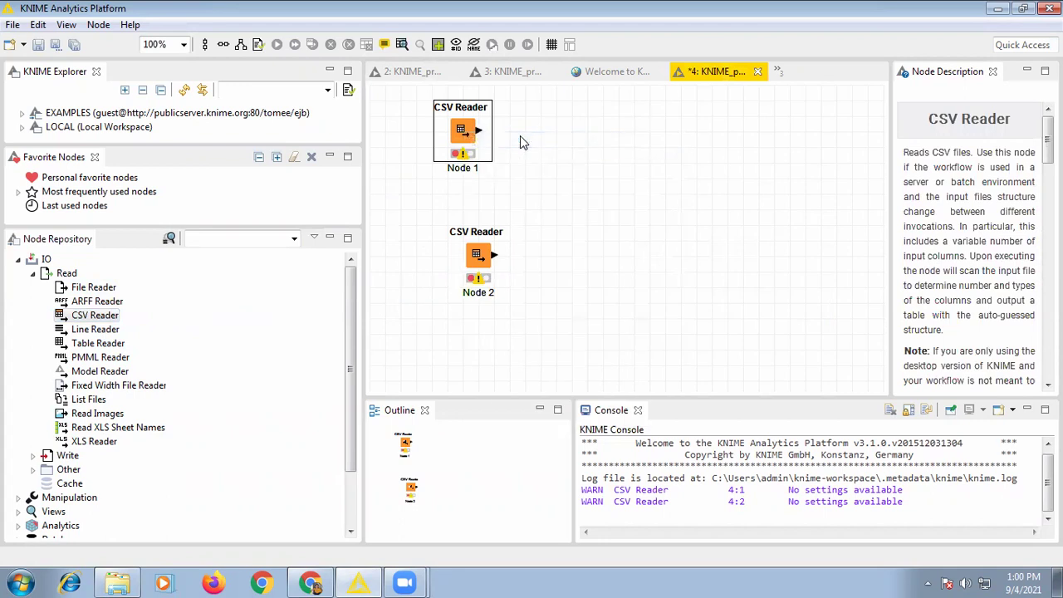
pyautogui.click(633, 175)
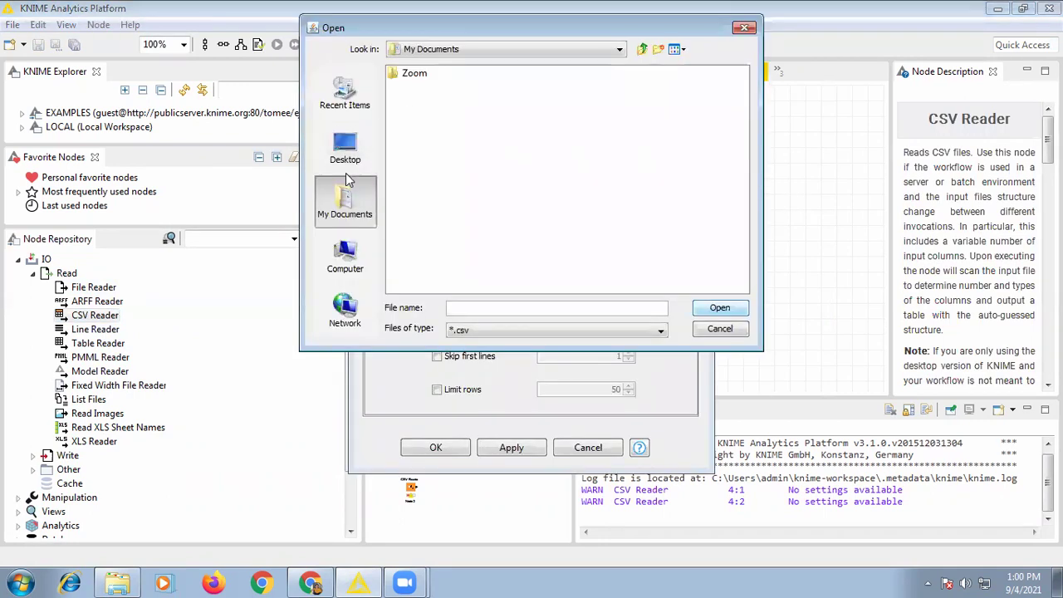
pyautogui.click(345, 266)
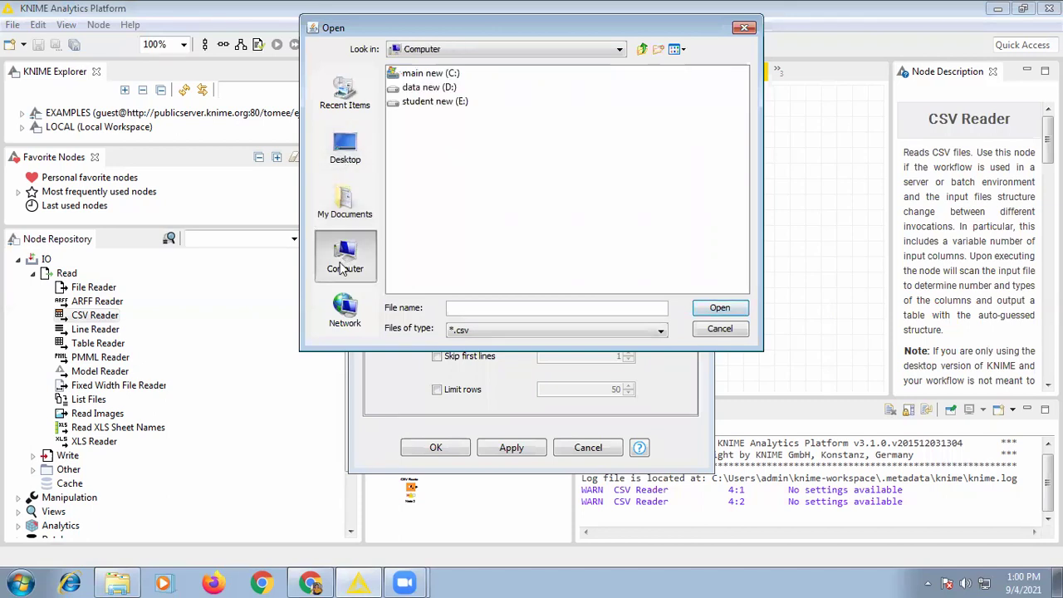
pyautogui.doubleClick(430, 87)
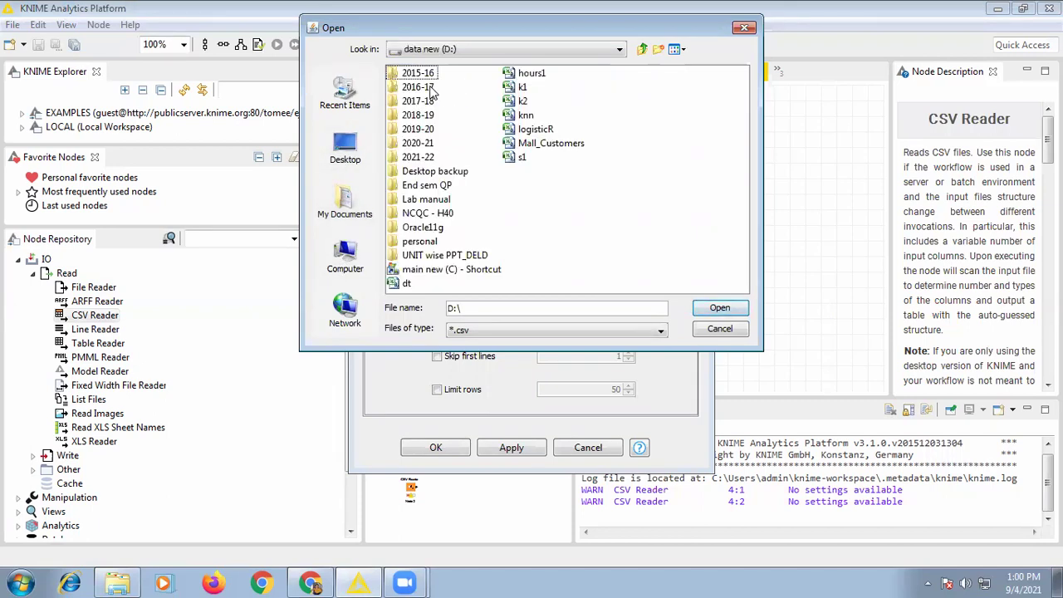
pyautogui.click(417, 158)
pyautogui.doubleClick(418, 158)
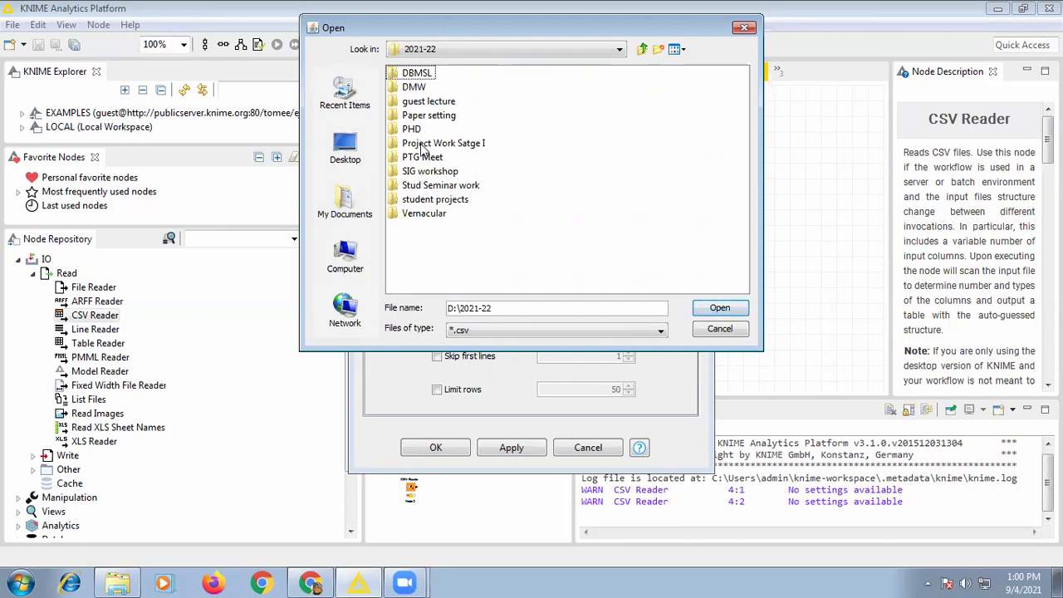
pyautogui.doubleClick(427, 171)
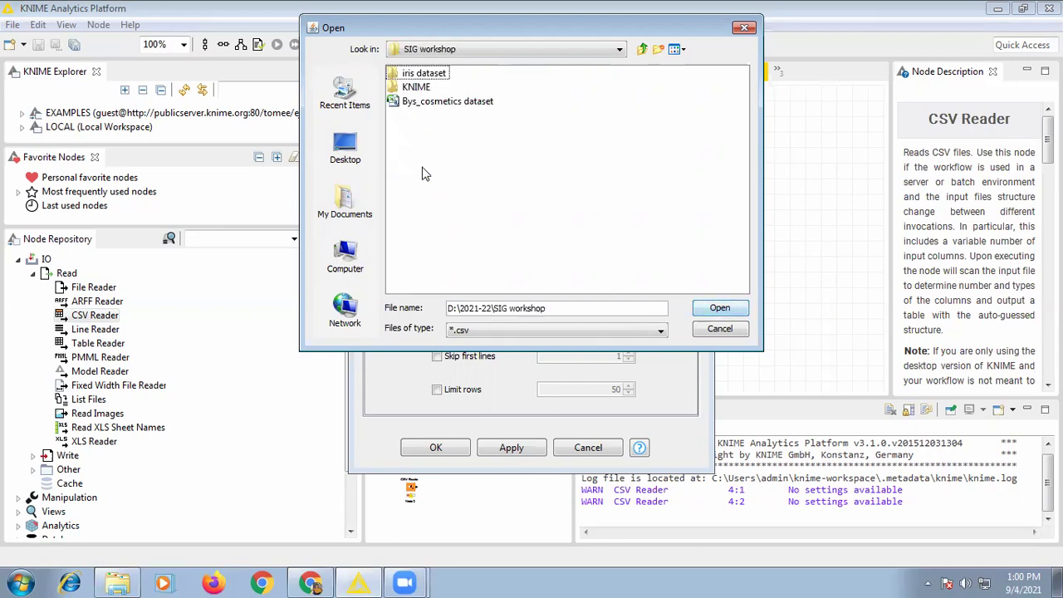
pyautogui.click(424, 103)
pyautogui.click(704, 309)
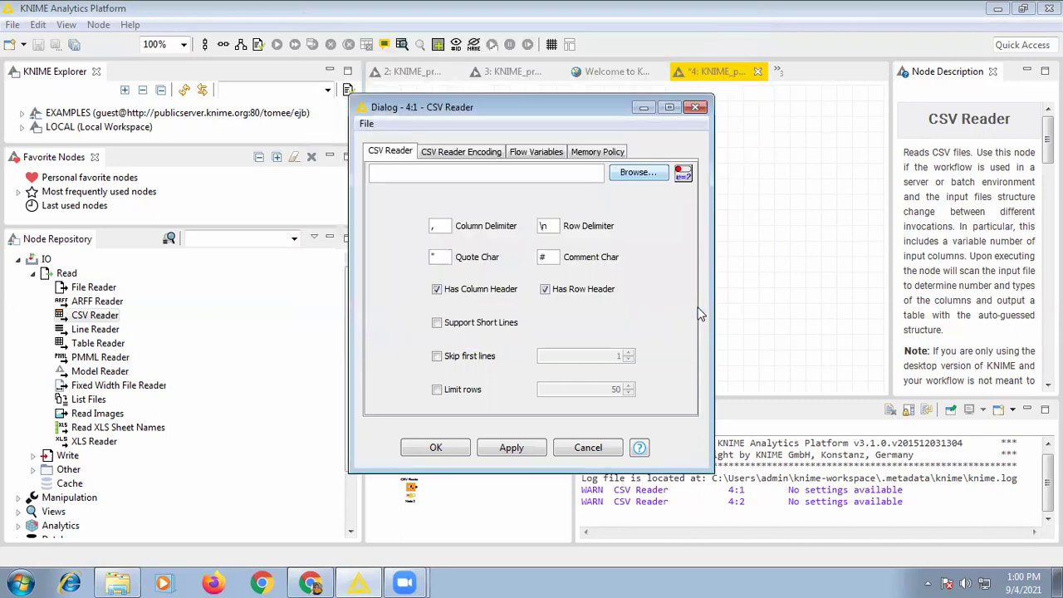
pyautogui.click(520, 442)
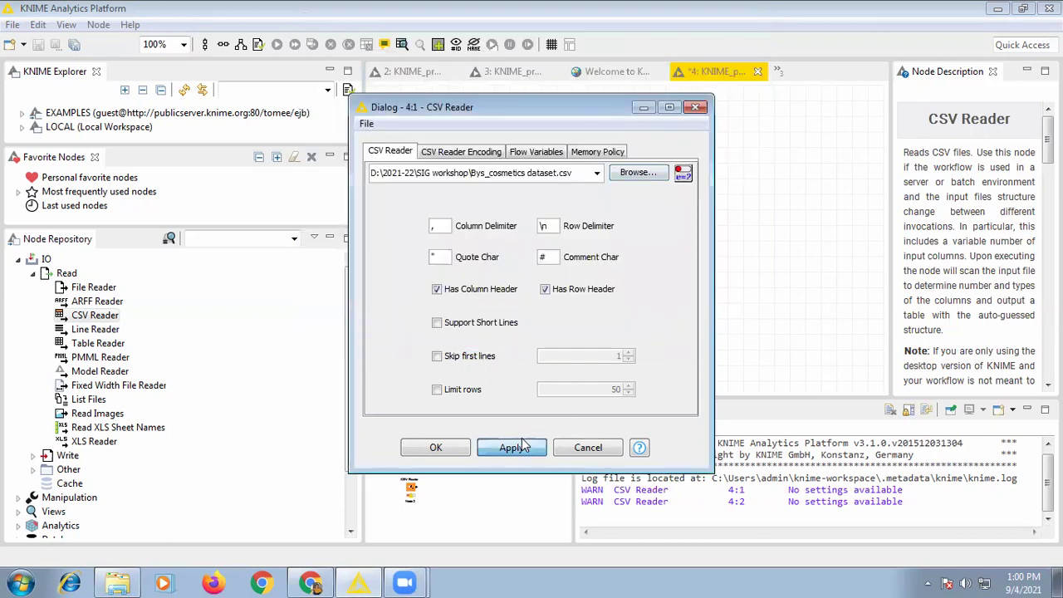
pyautogui.click(454, 449)
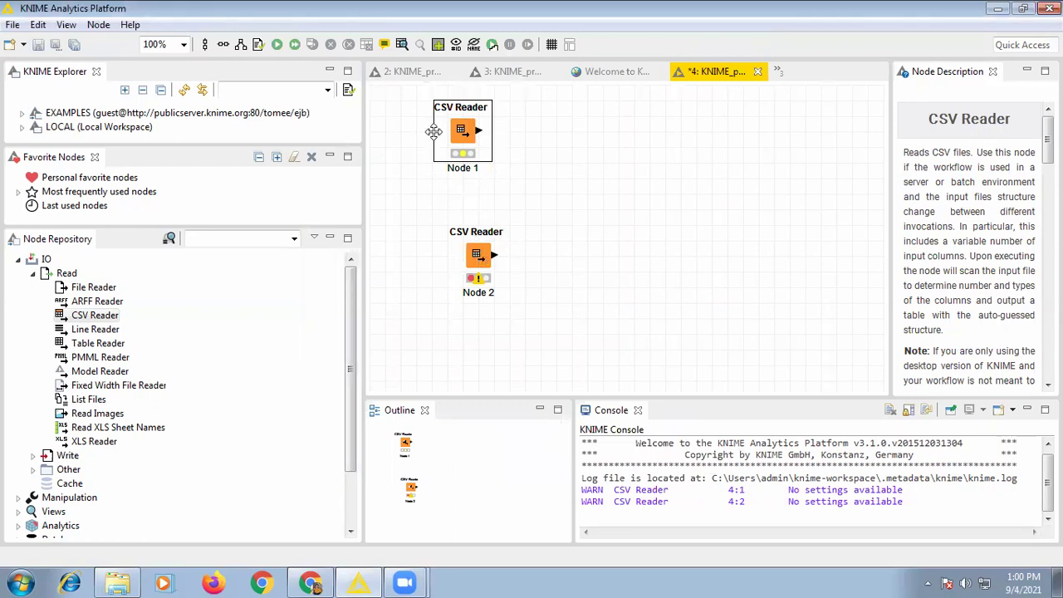
# Configure the lower CSV Reader, Node 2, to read D:\2021-22\SIG workshop\Bys_cosmetics dataset.csv
pyautogui.rightClick(476, 263)
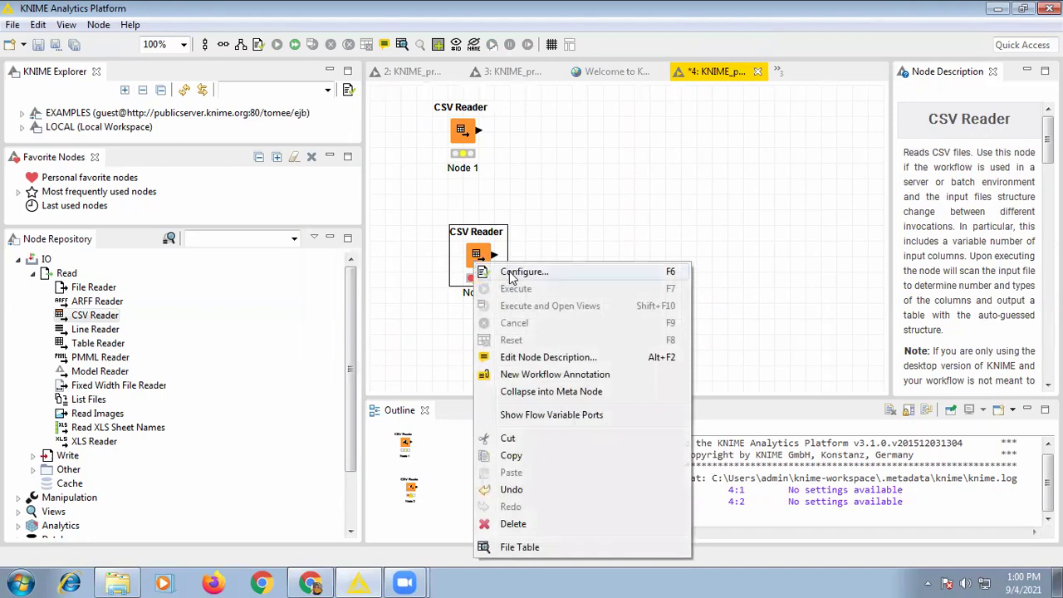
pyautogui.click(511, 278)
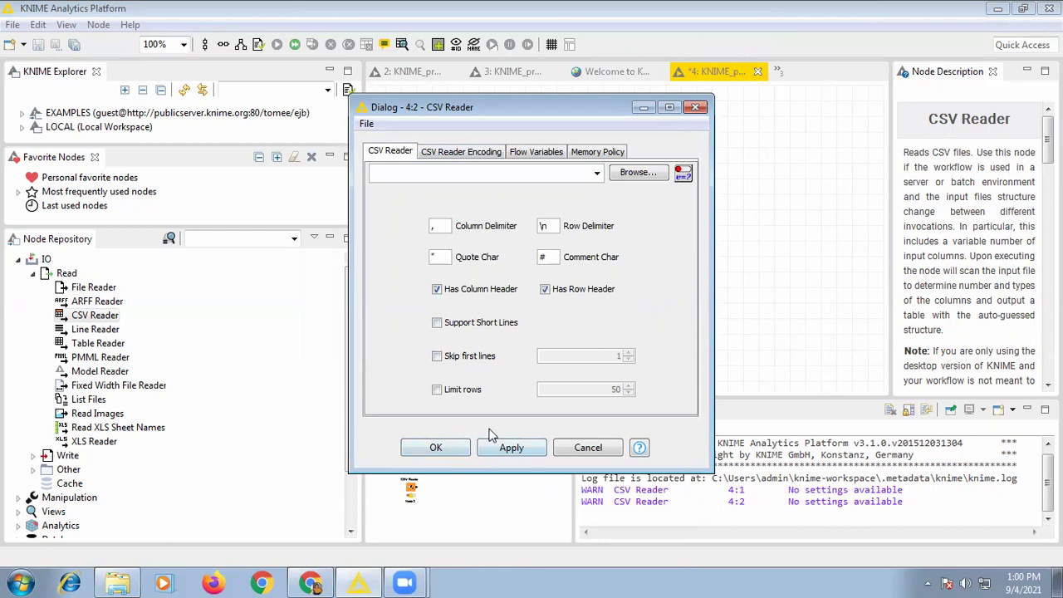
pyautogui.click(632, 174)
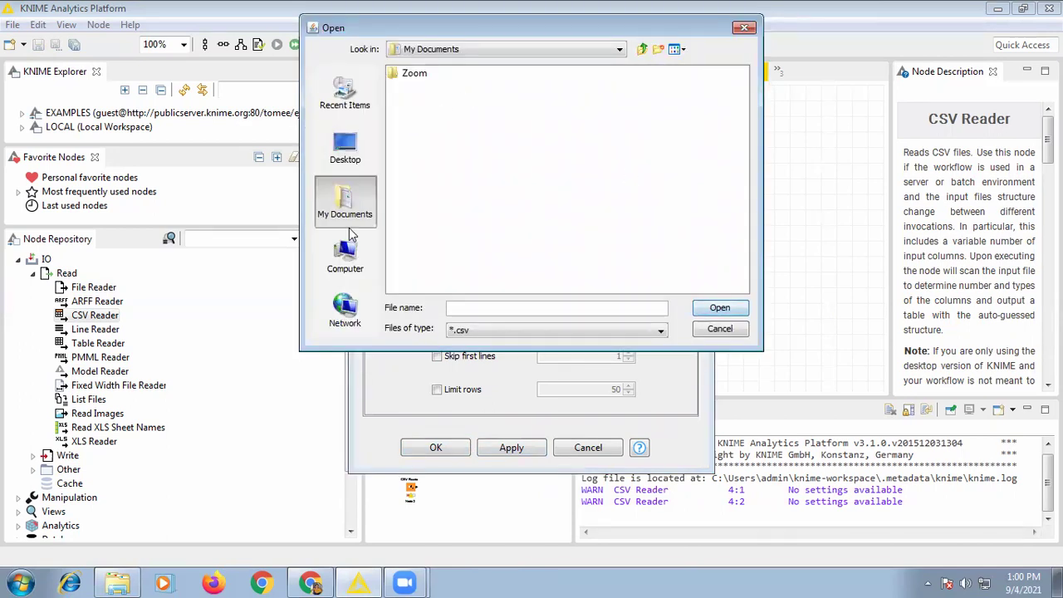
pyautogui.click(345, 256)
pyautogui.click(419, 88)
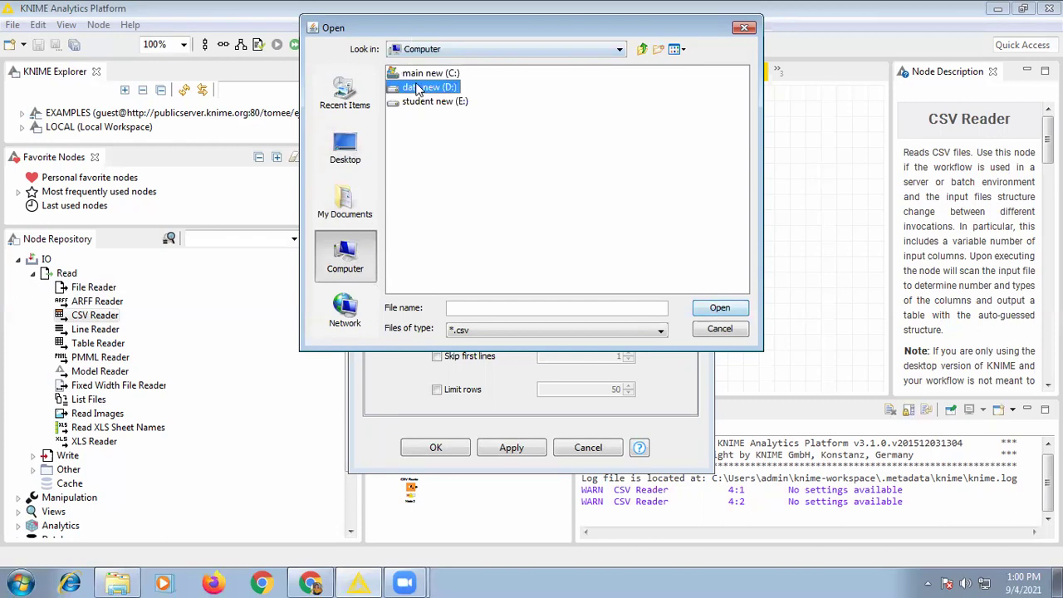
pyautogui.doubleClick(419, 88)
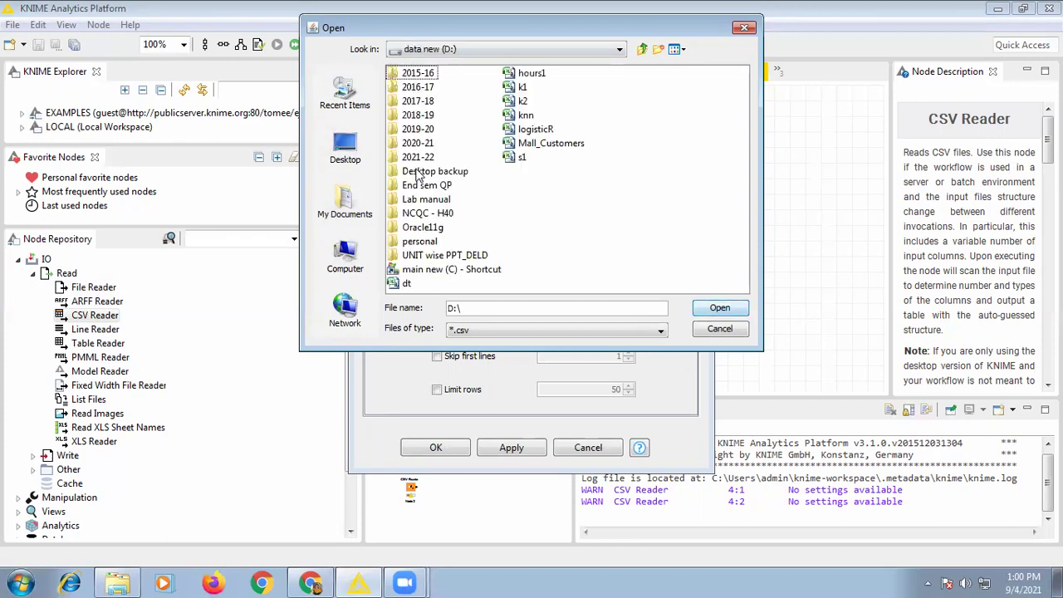
pyautogui.doubleClick(418, 157)
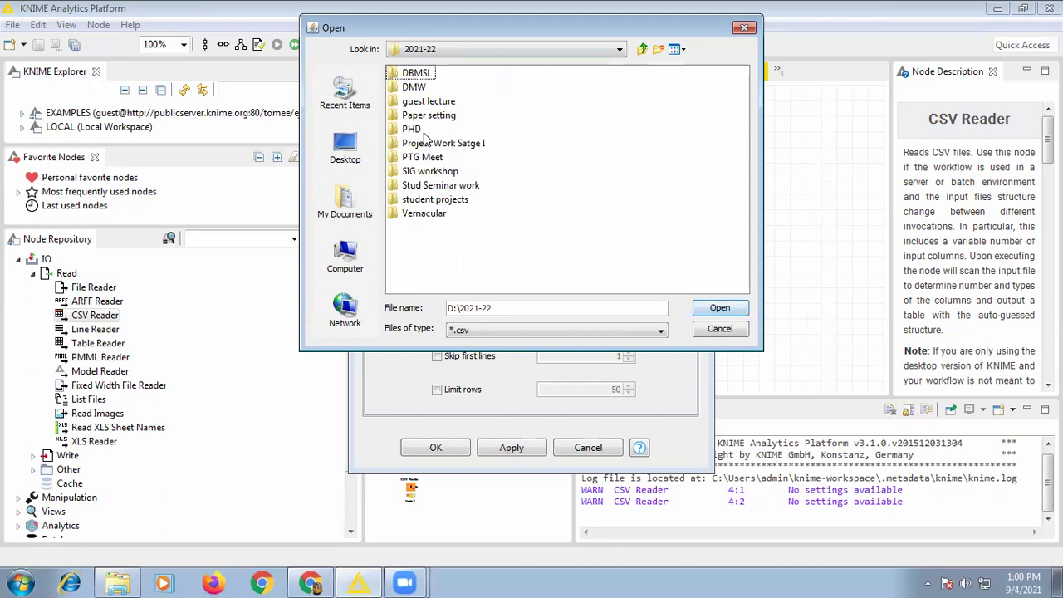
pyautogui.doubleClick(420, 172)
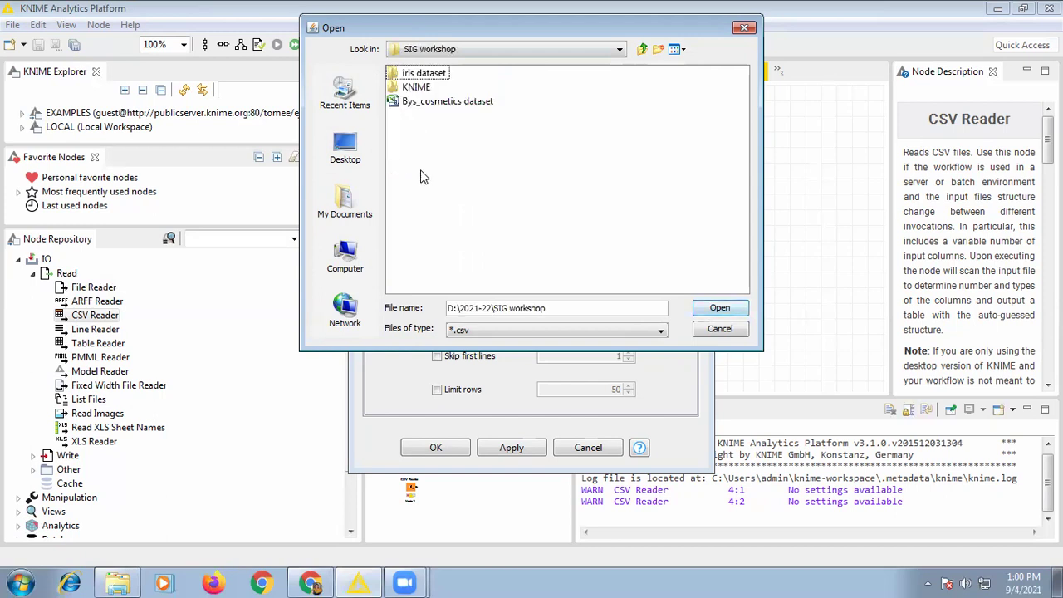
pyautogui.click(428, 103)
pyautogui.click(707, 310)
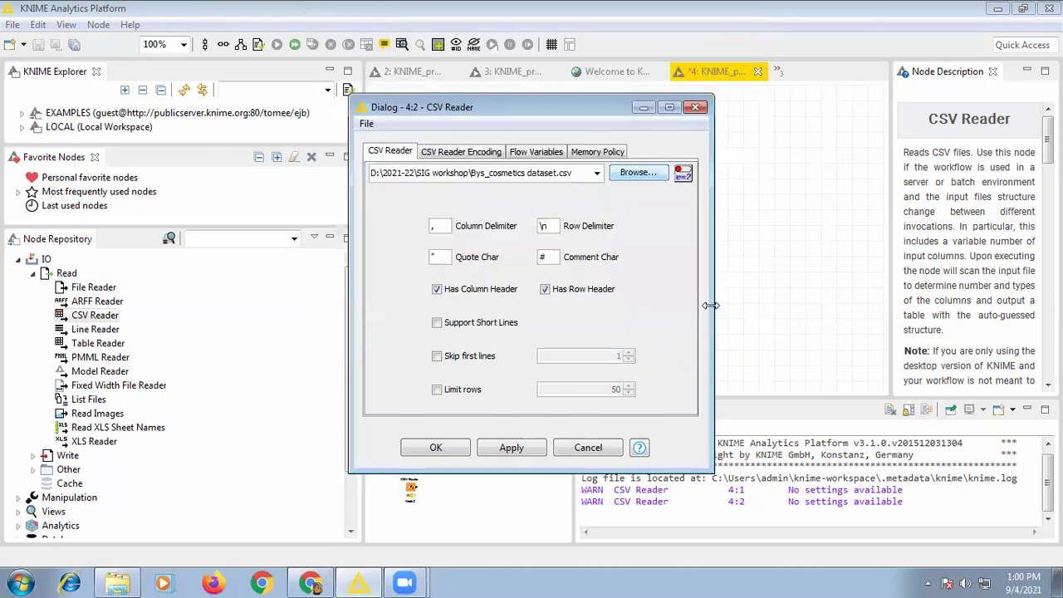
pyautogui.click(512, 449)
pyautogui.click(439, 447)
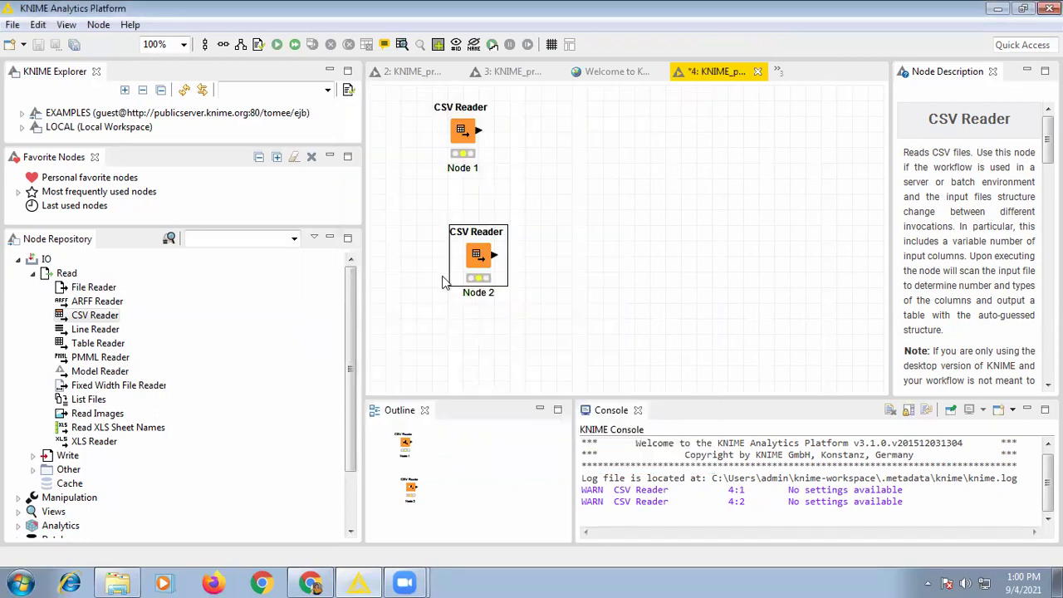
# Execute the upper CSV Reader and add a Naive Bayes Learner node from Analytics Mining connected to its output
pyautogui.rightClick(462, 132)
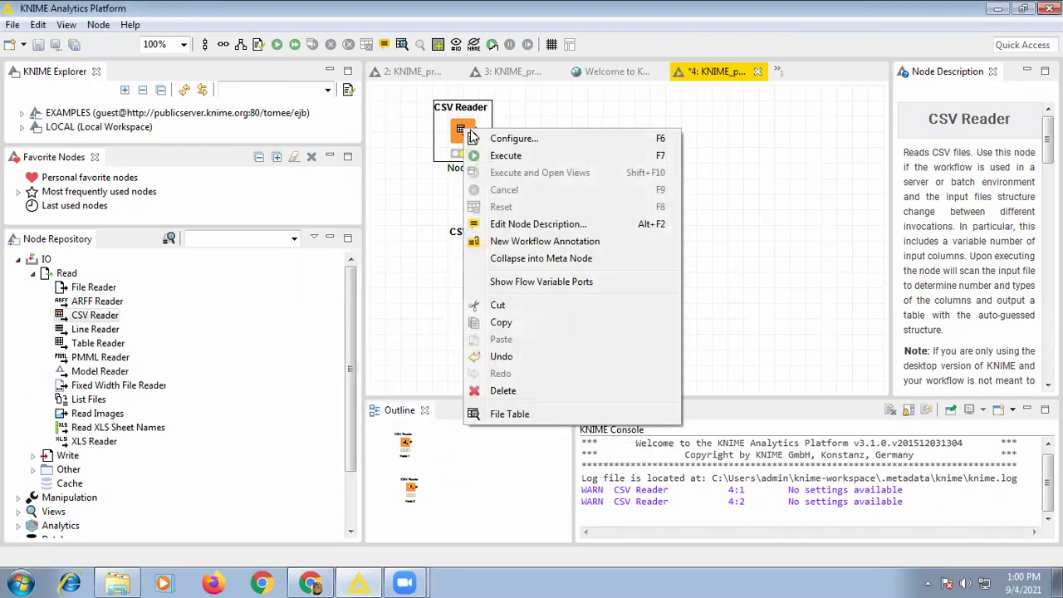
pyautogui.click(509, 156)
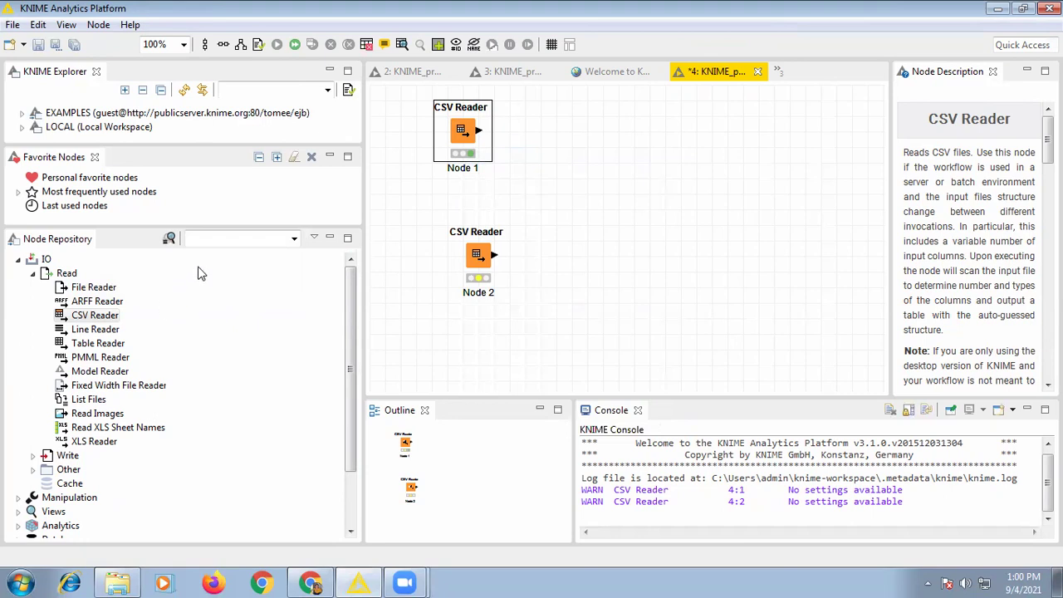
pyautogui.click(33, 273)
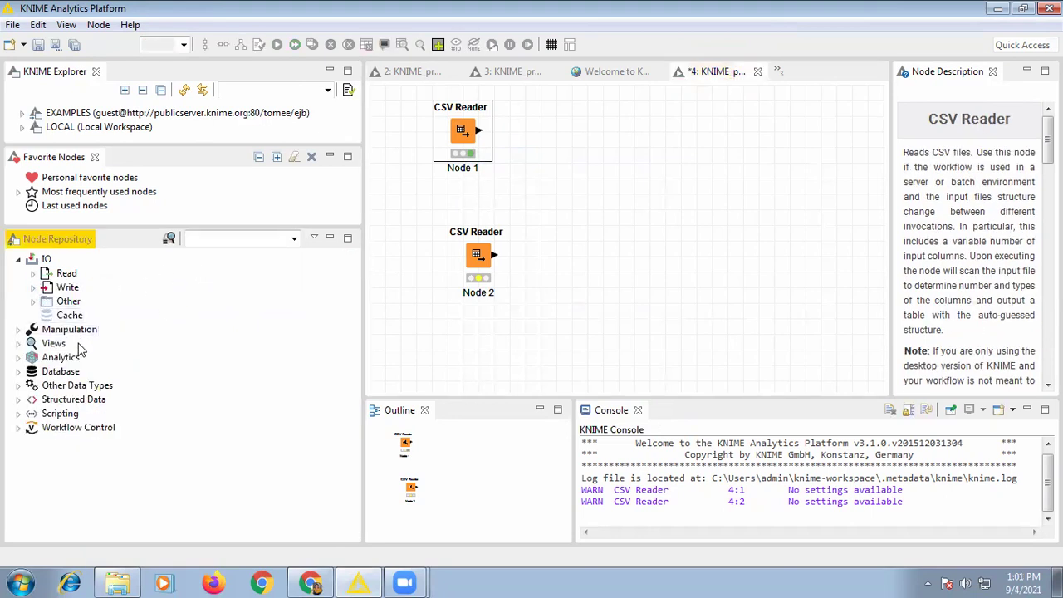
pyautogui.click(18, 358)
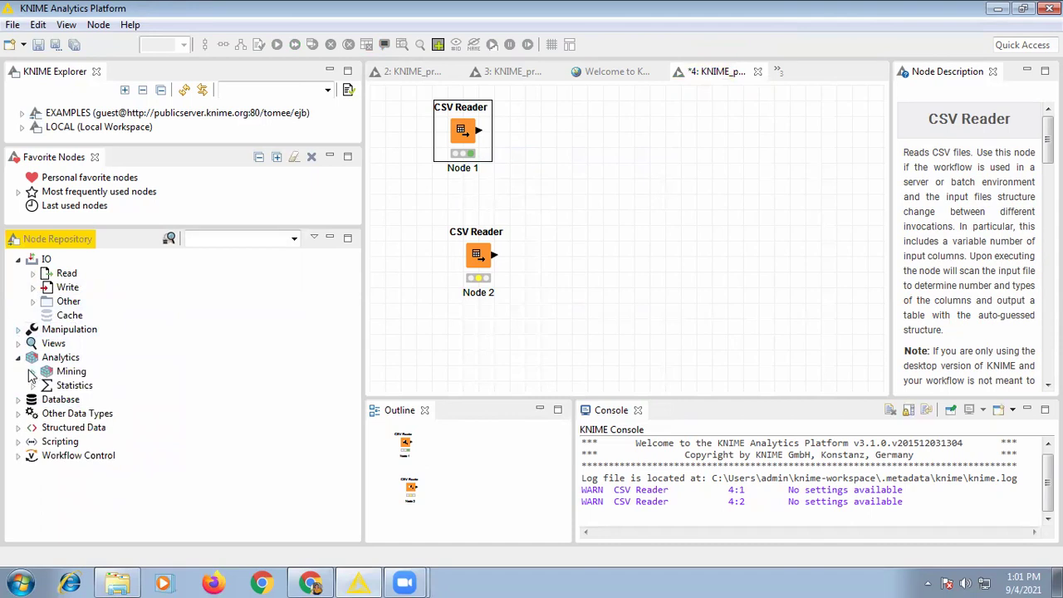
pyautogui.click(32, 371)
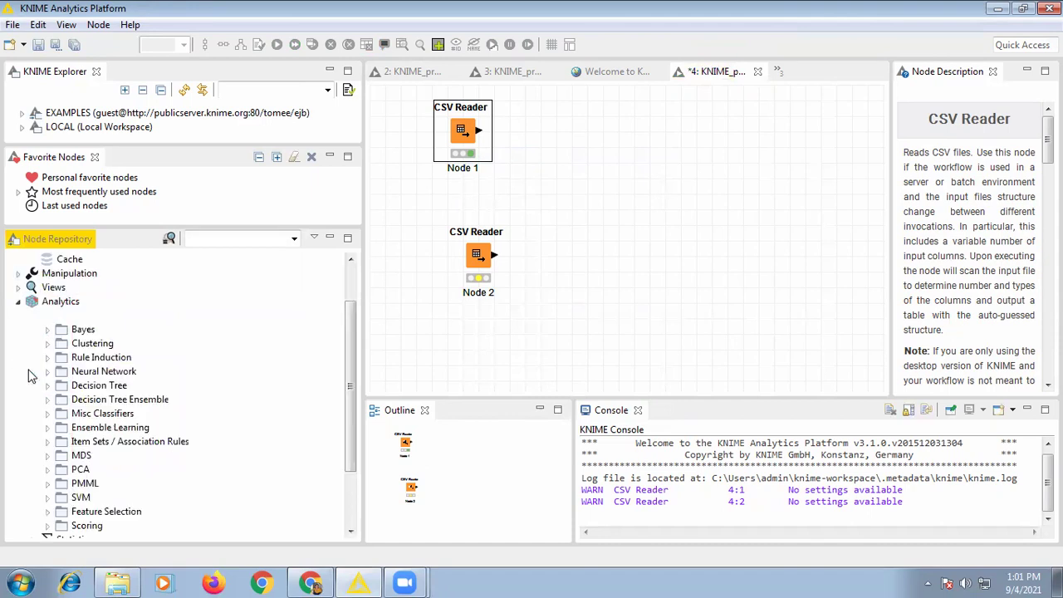
pyautogui.click(48, 330)
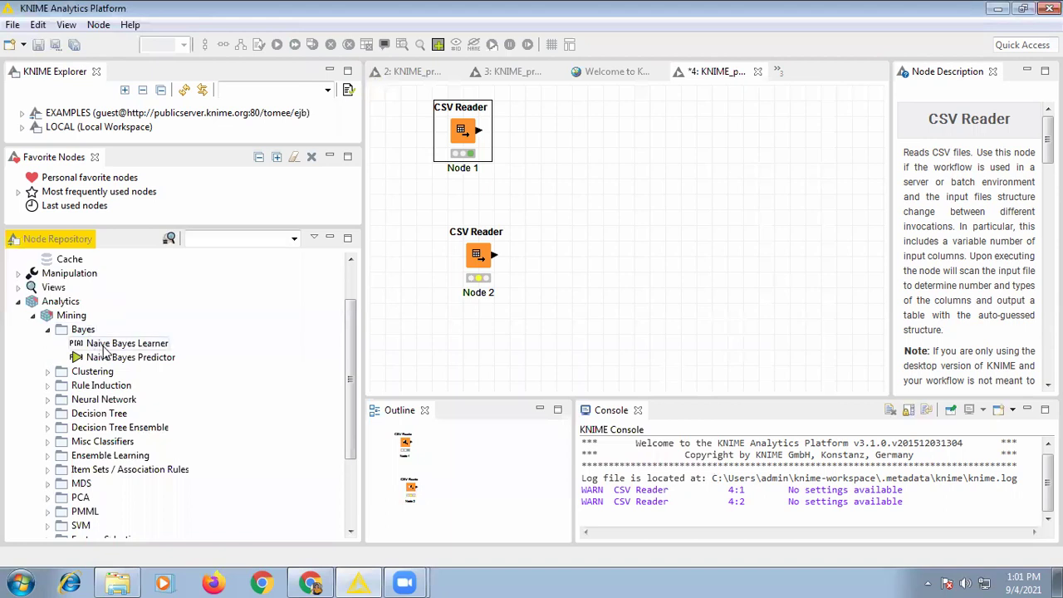
pyautogui.doubleClick(105, 348)
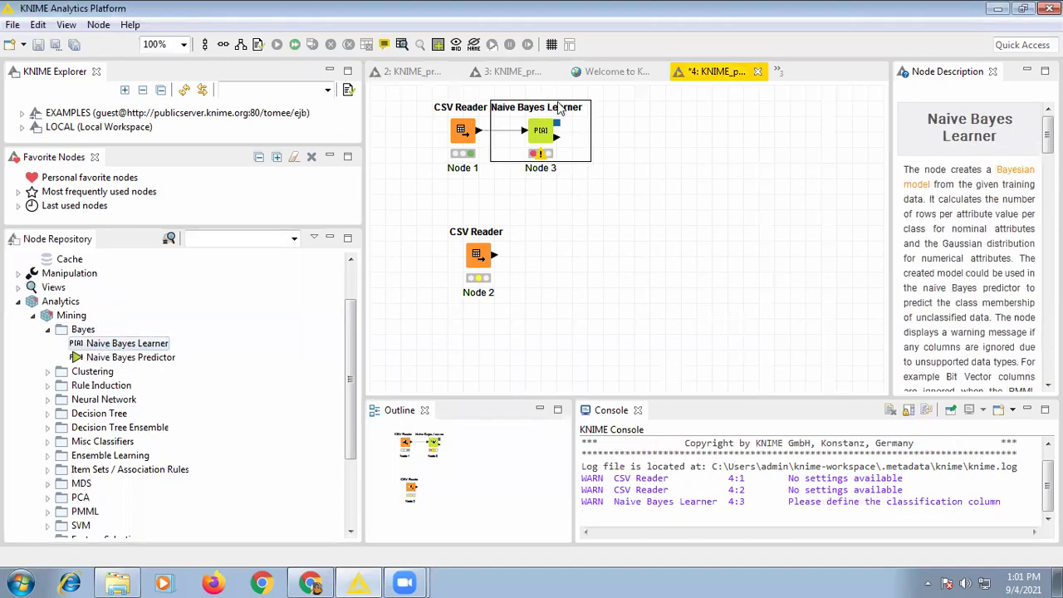
# Move the Naive Bayes Learner away from the upper CSV Reader, set its classification column to buys, and execute it
pyautogui.moveTo(561, 108); pyautogui.dragTo(602, 129)
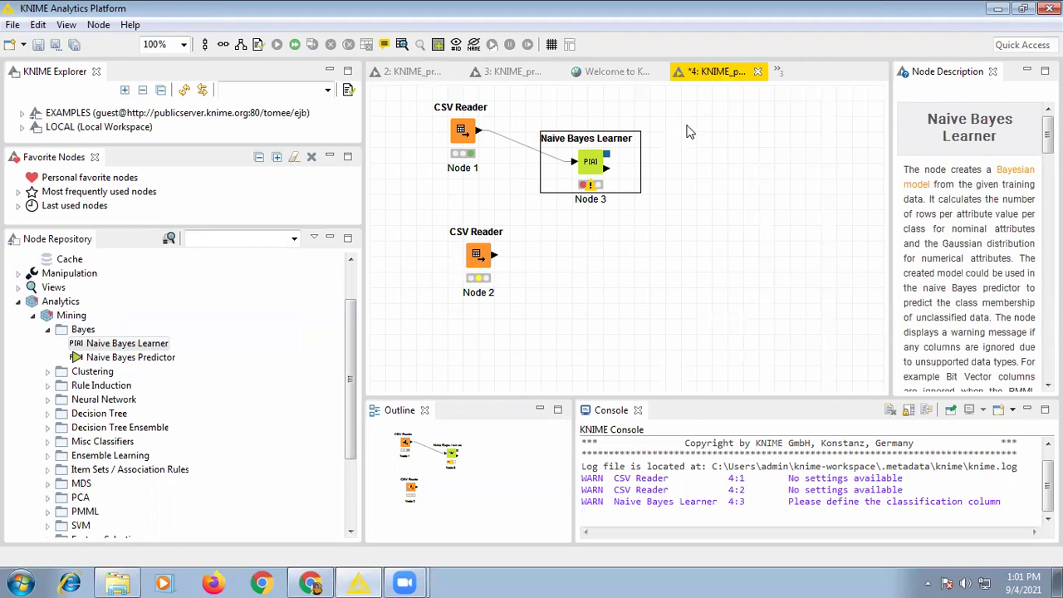
pyautogui.rightClick(587, 149)
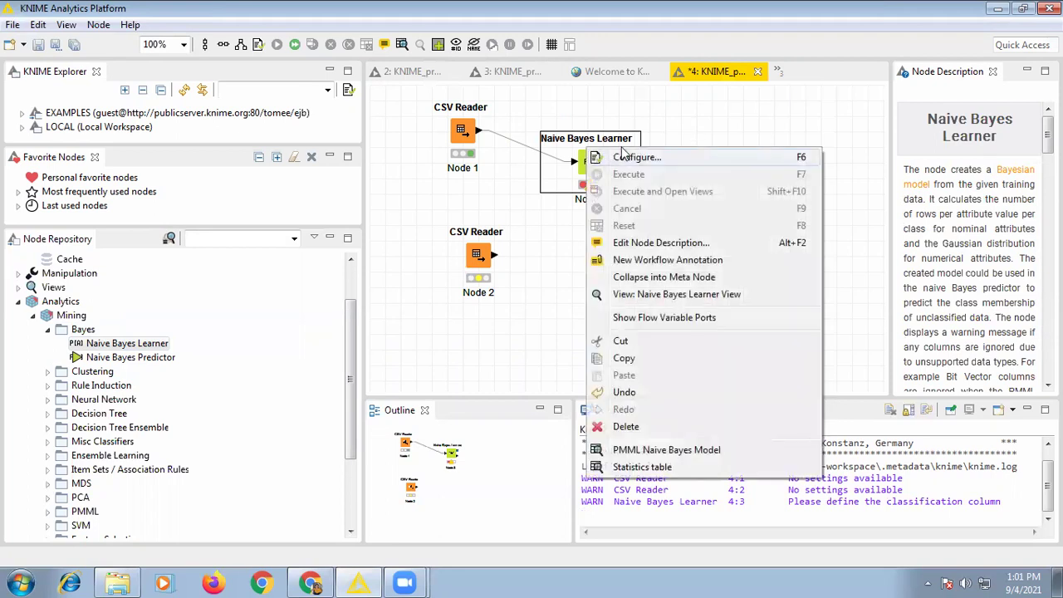
pyautogui.click(623, 157)
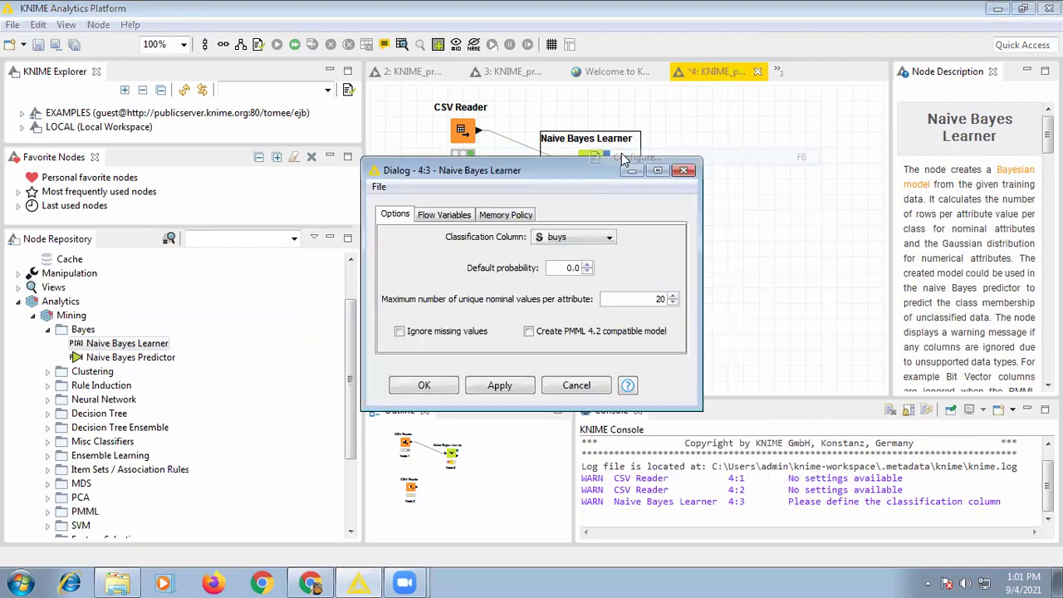
pyautogui.click(587, 239)
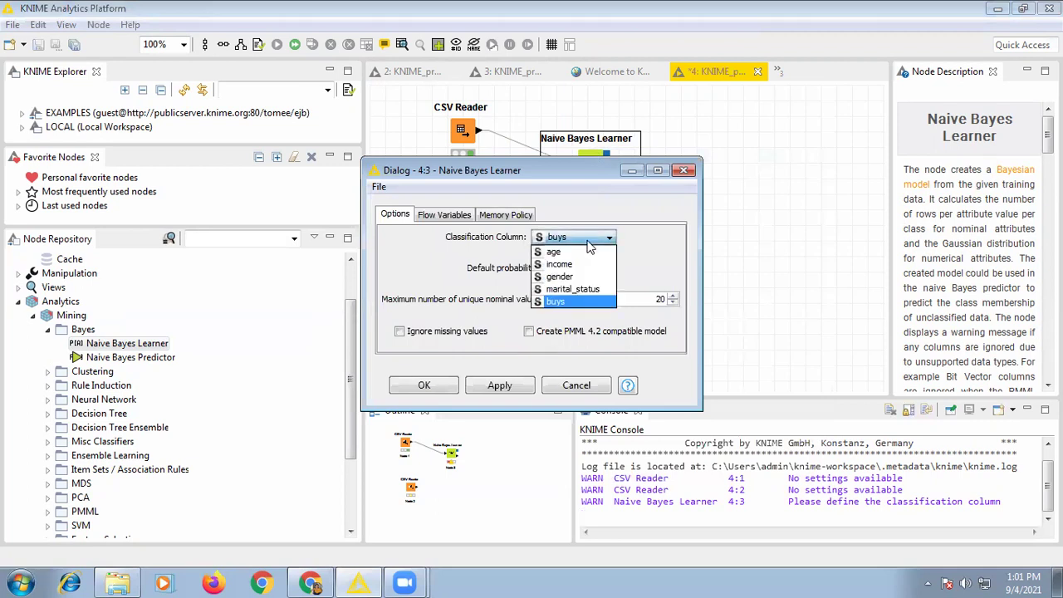
pyautogui.click(558, 303)
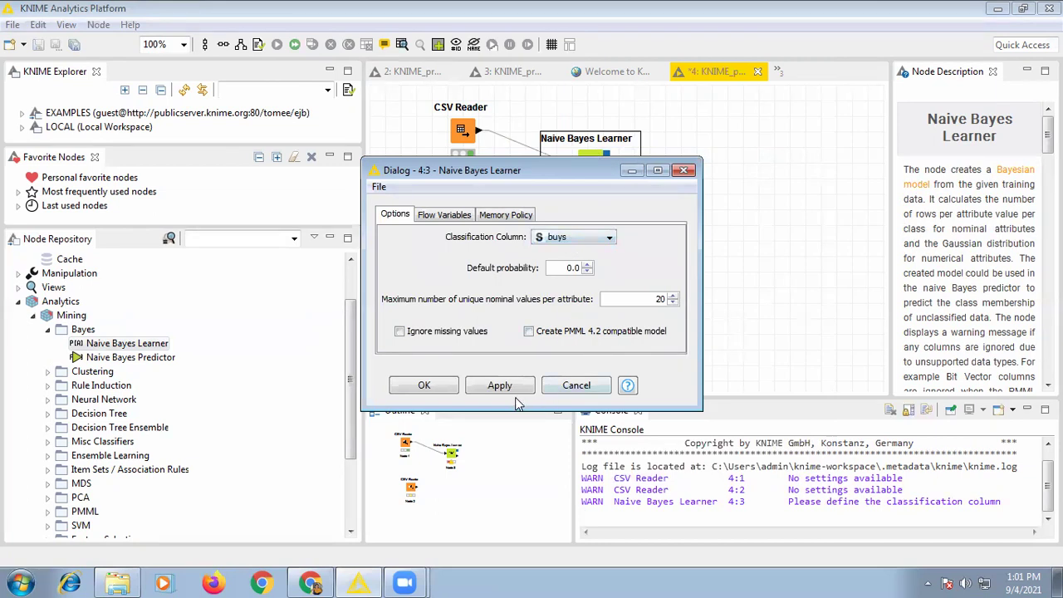
pyautogui.click(425, 385)
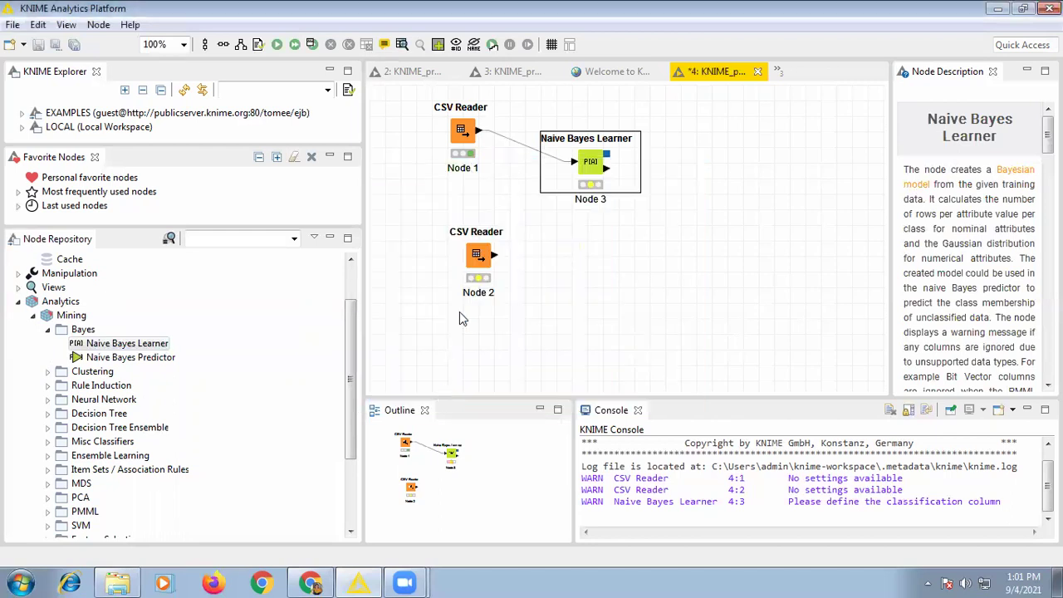
pyautogui.rightClick(580, 156)
pyautogui.click(618, 184)
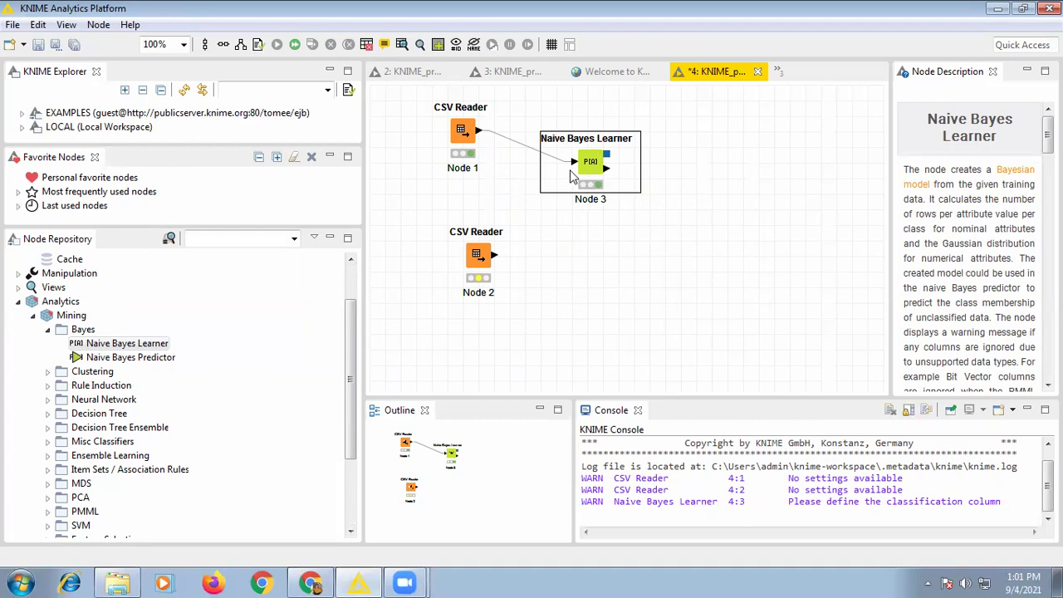
# Add a Naive Bayes Predictor node connected to the Naive Bayes Learner and place it below and to the right of the learner
pyautogui.click(145, 363)
pyautogui.doubleClick(145, 363)
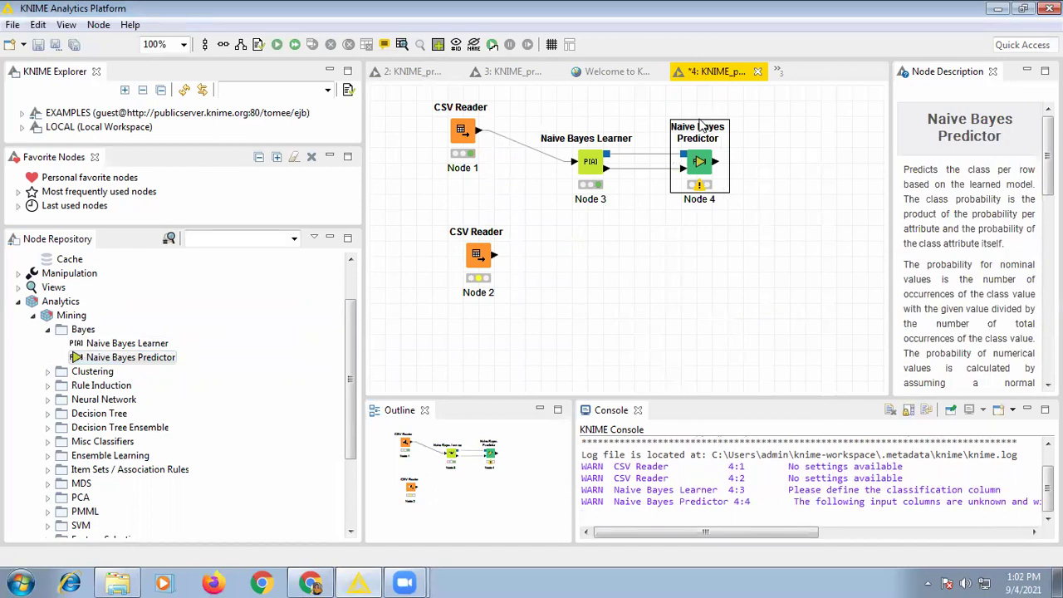
pyautogui.moveTo(703, 116); pyautogui.dragTo(711, 191)
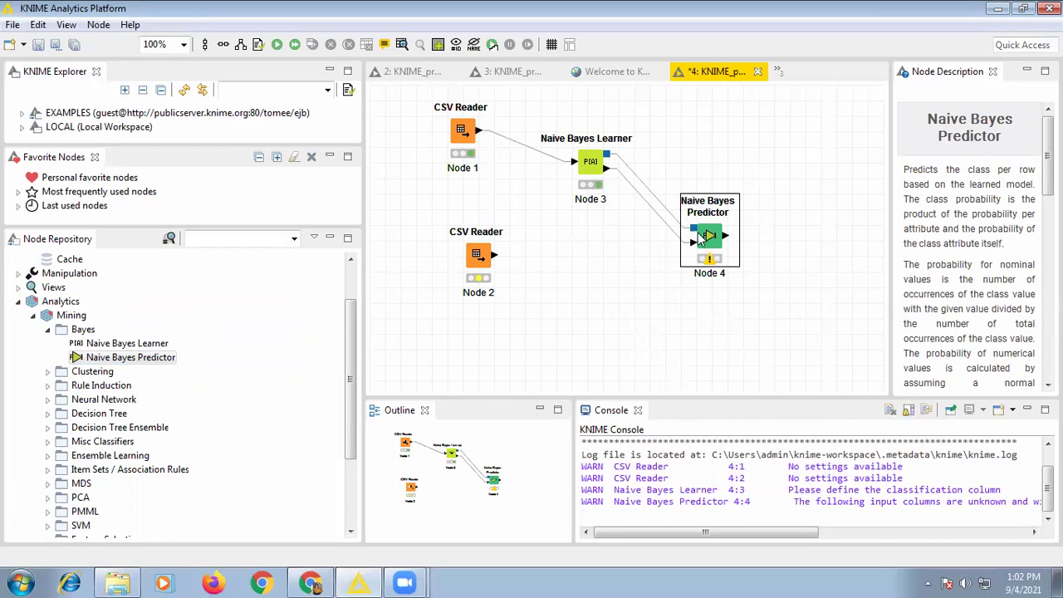
# Replace the learner's data connection to the Naive Bayes Predictor with one from the lower CSV Reader, keeping the model connection
pyautogui.click(611, 169)
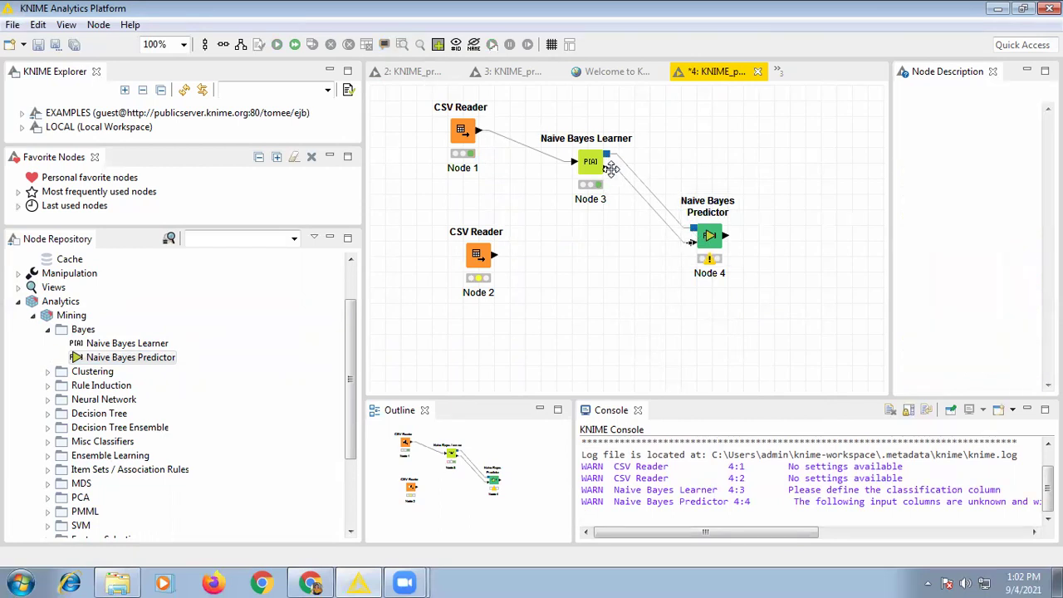
pyautogui.press('Delete')
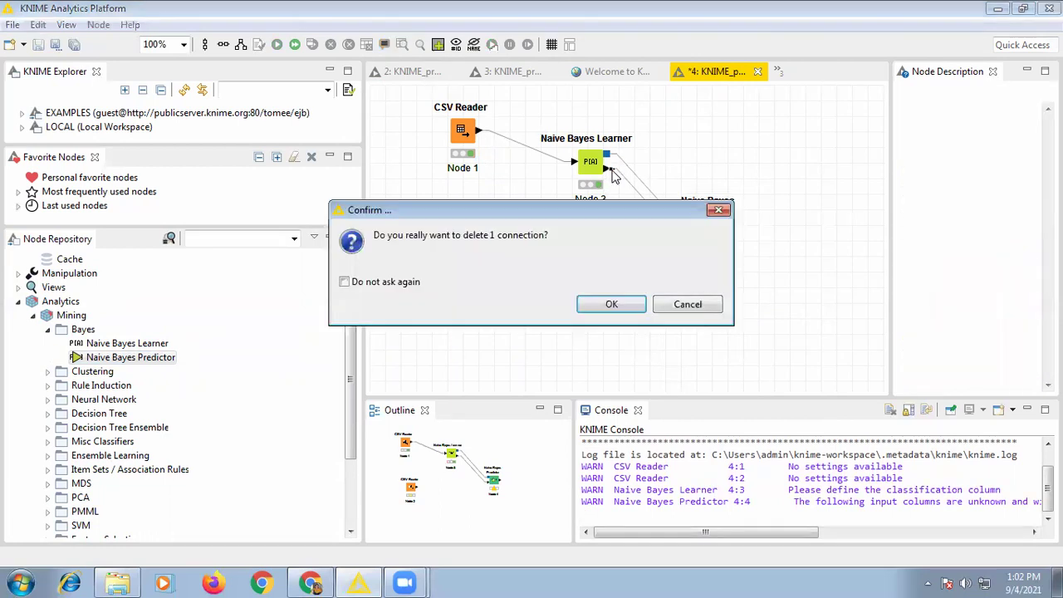
pyautogui.click(612, 304)
pyautogui.moveTo(494, 255); pyautogui.dragTo(707, 264)
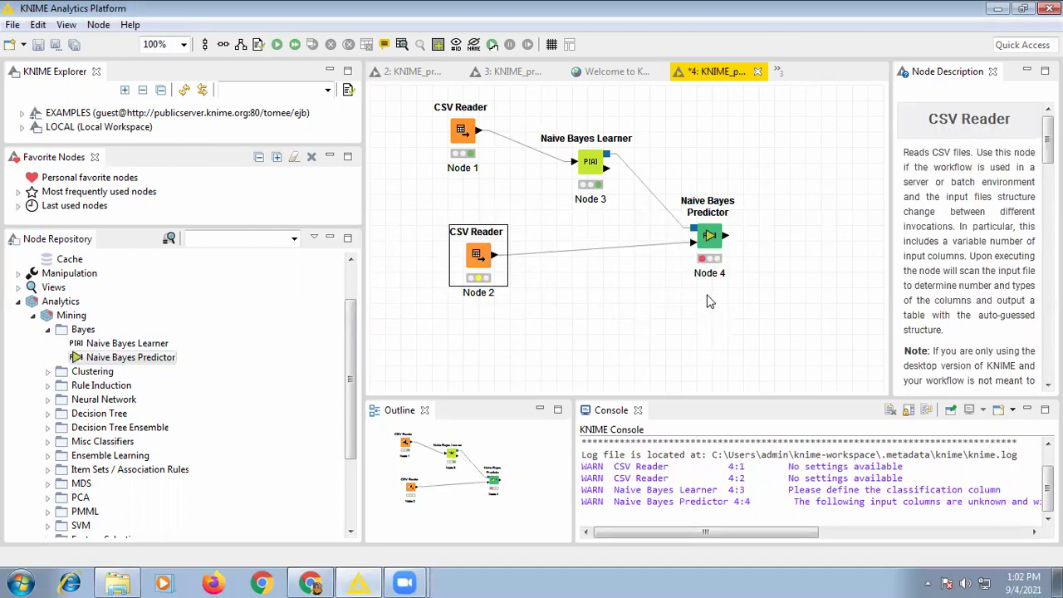
# Execute the lower CSV Reader, Node 2, and the Naive Bayes Predictor
pyautogui.rightClick(482, 253)
pyautogui.click(516, 278)
pyautogui.rightClick(708, 231)
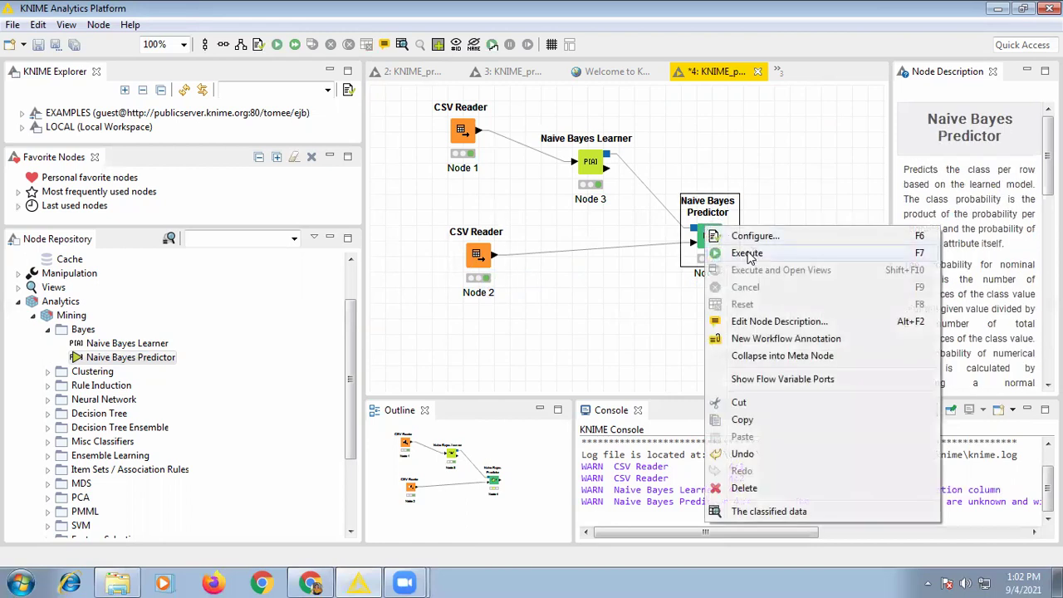
pyautogui.click(748, 254)
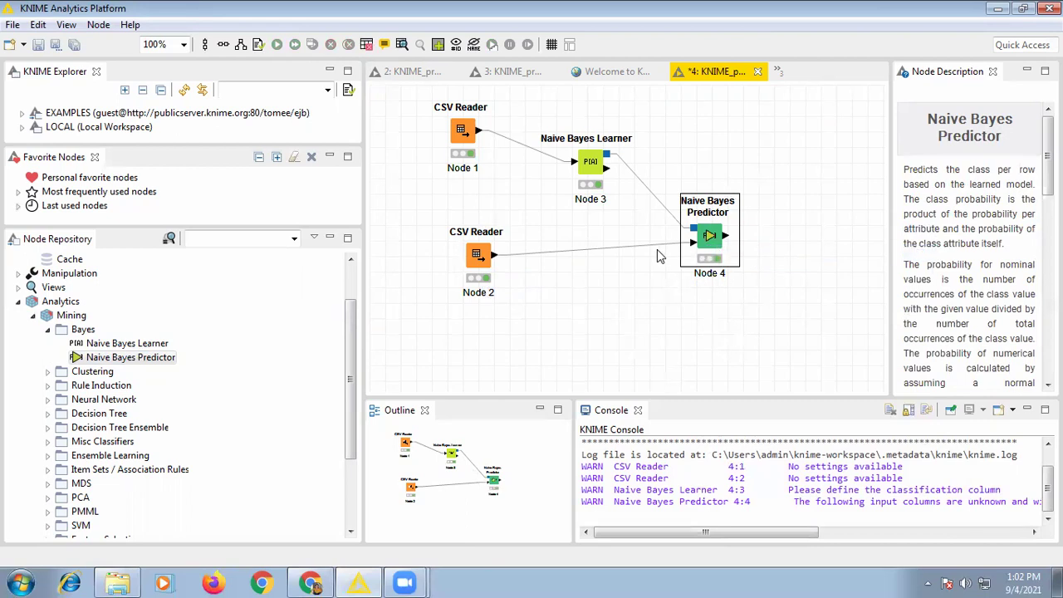
# Add an Interactive Table node from the Views category, connected to the Naive Bayes Predictor's output and placed beside it
pyautogui.click(33, 316)
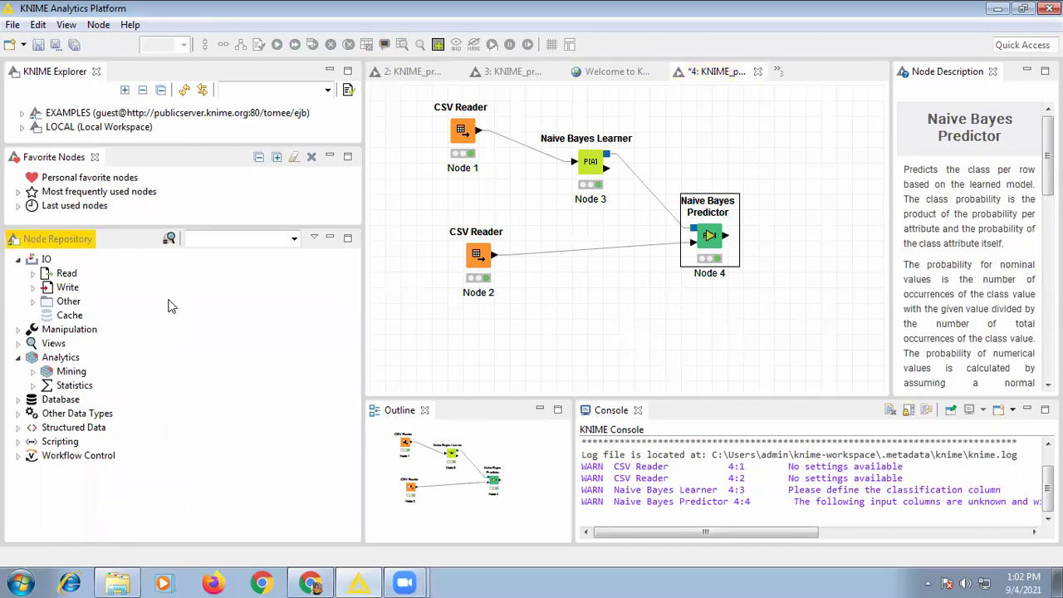
pyautogui.click(18, 344)
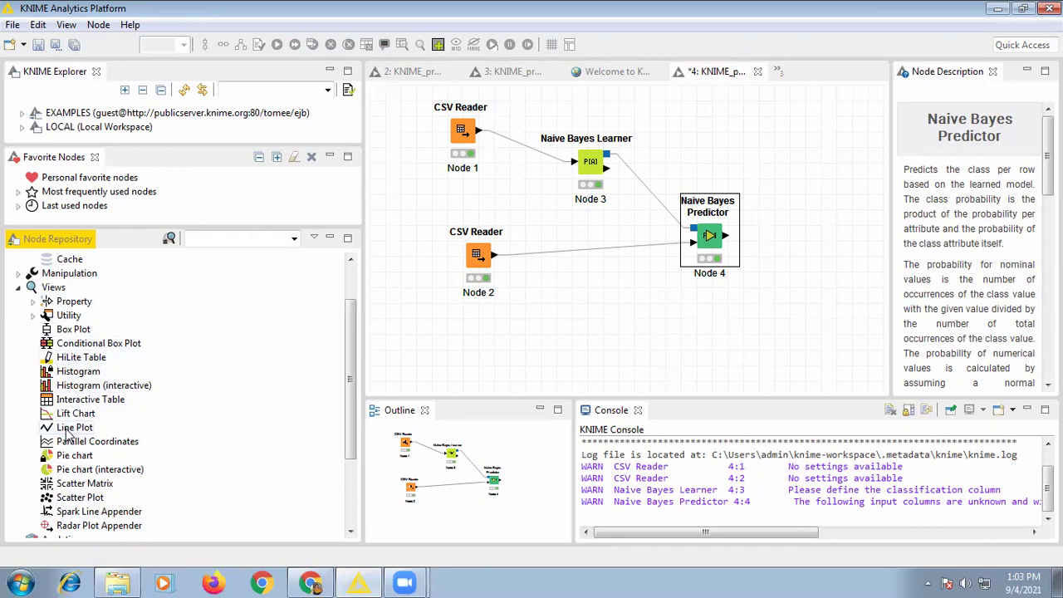
pyautogui.scroll(-1, 66, 434)
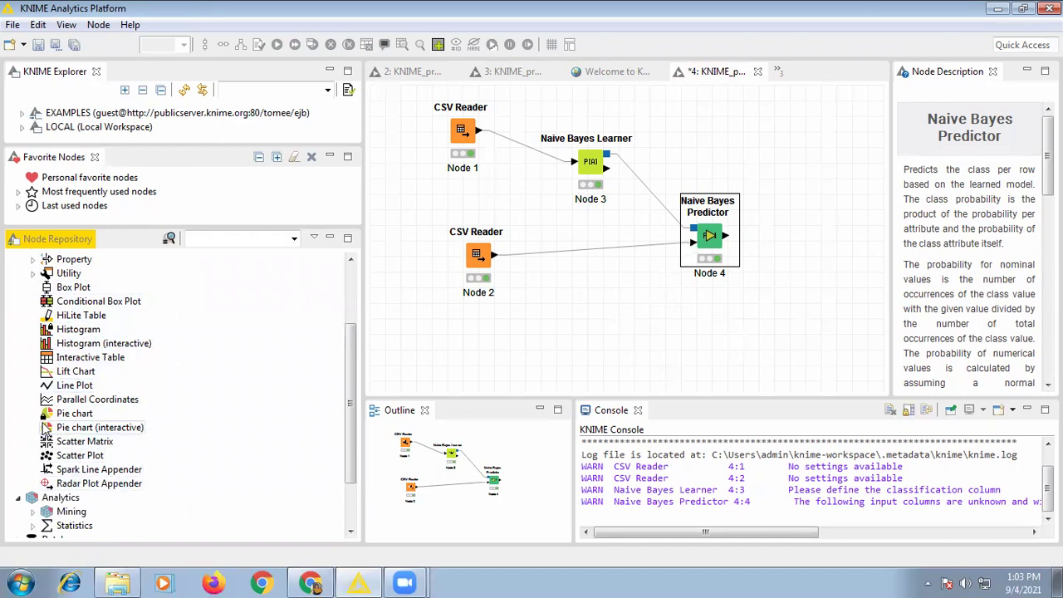
pyautogui.doubleClick(83, 358)
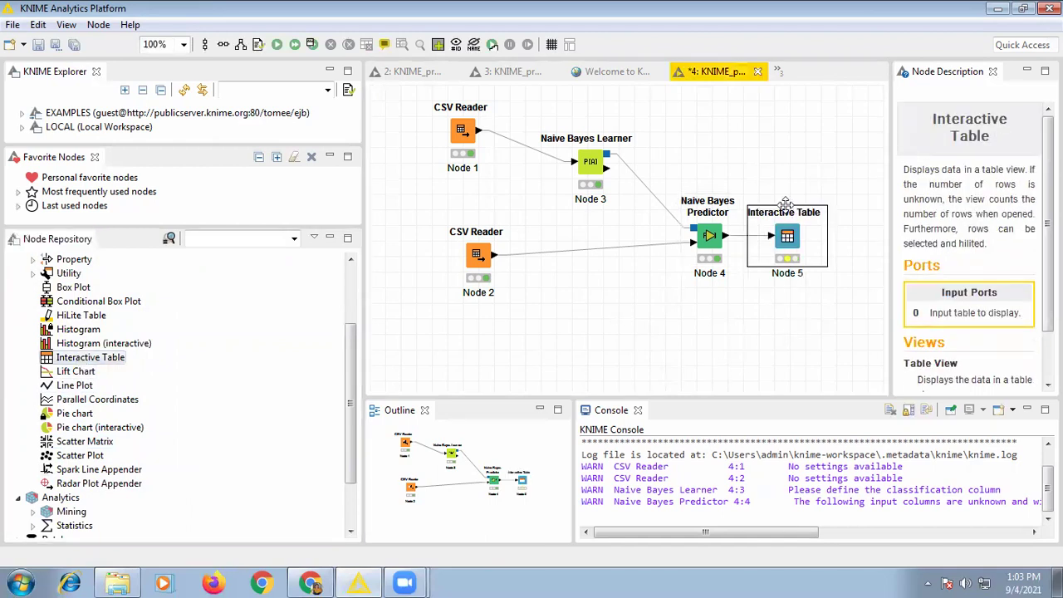
pyautogui.moveTo(787, 206); pyautogui.dragTo(796, 215)
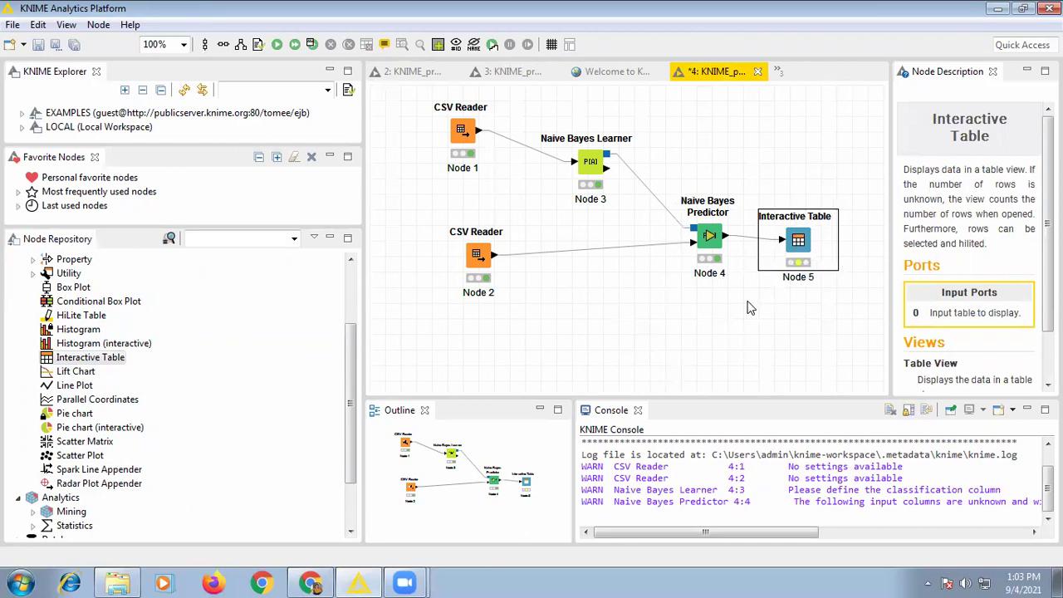
# Apply the Interactive Table's configuration with the memory policy Keep only small tables in memory, and execute the node
pyautogui.rightClick(785, 240)
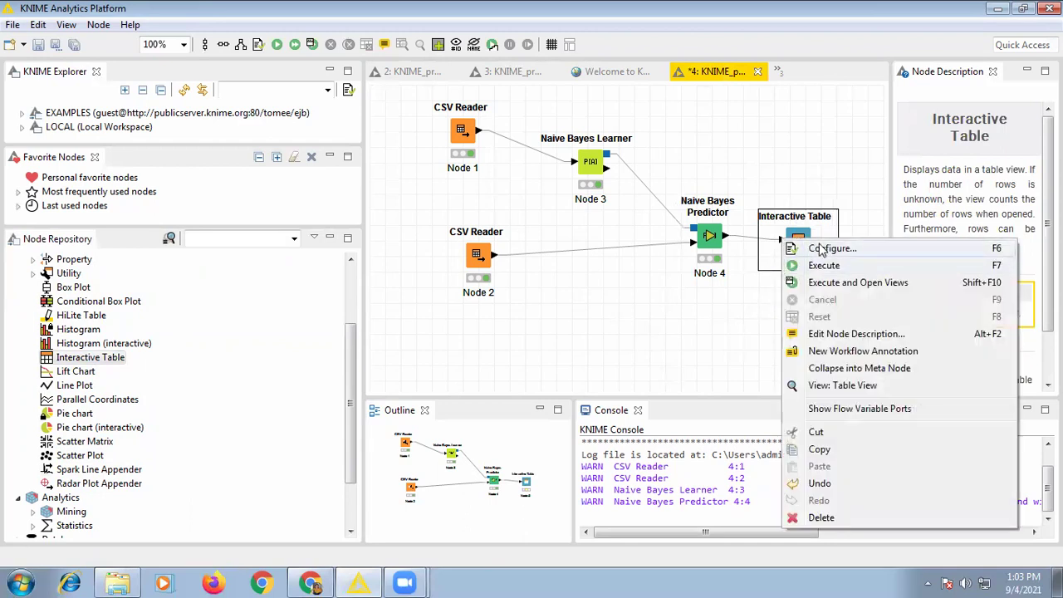
pyautogui.click(821, 249)
pyautogui.click(486, 394)
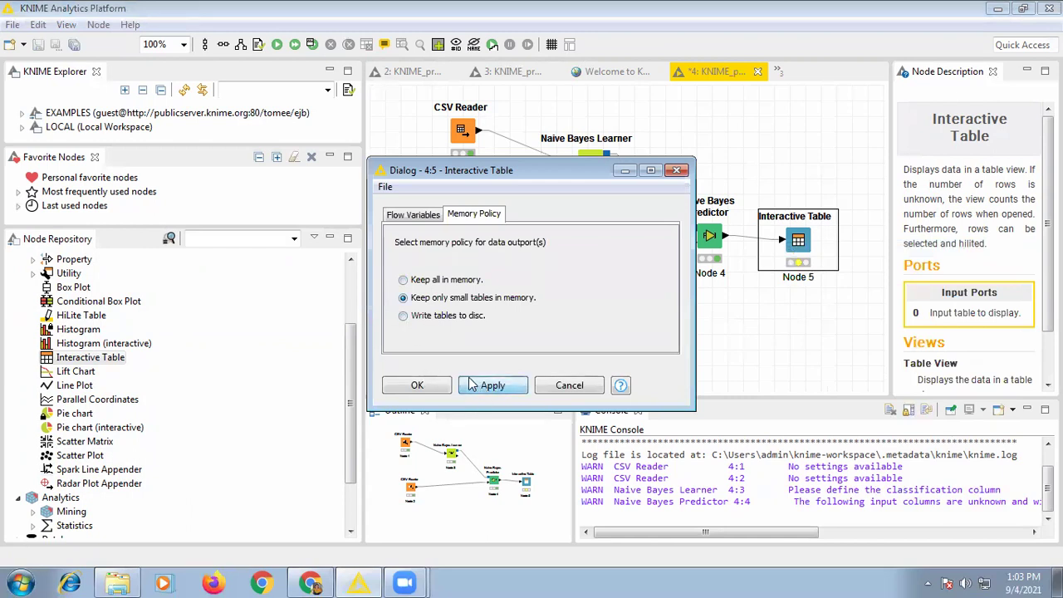
pyautogui.click(421, 388)
pyautogui.rightClick(781, 238)
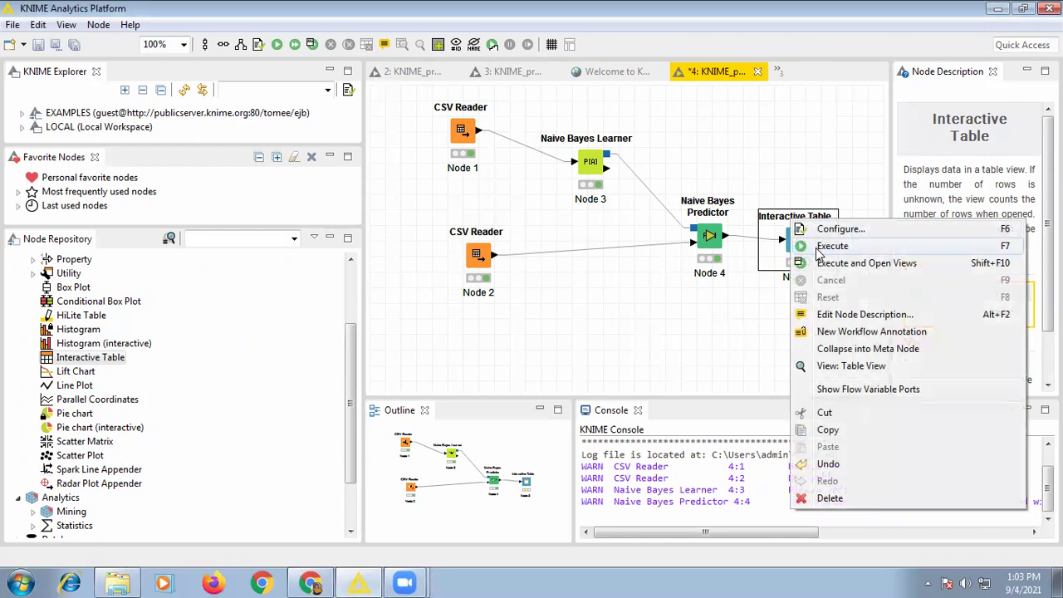
pyautogui.click(810, 249)
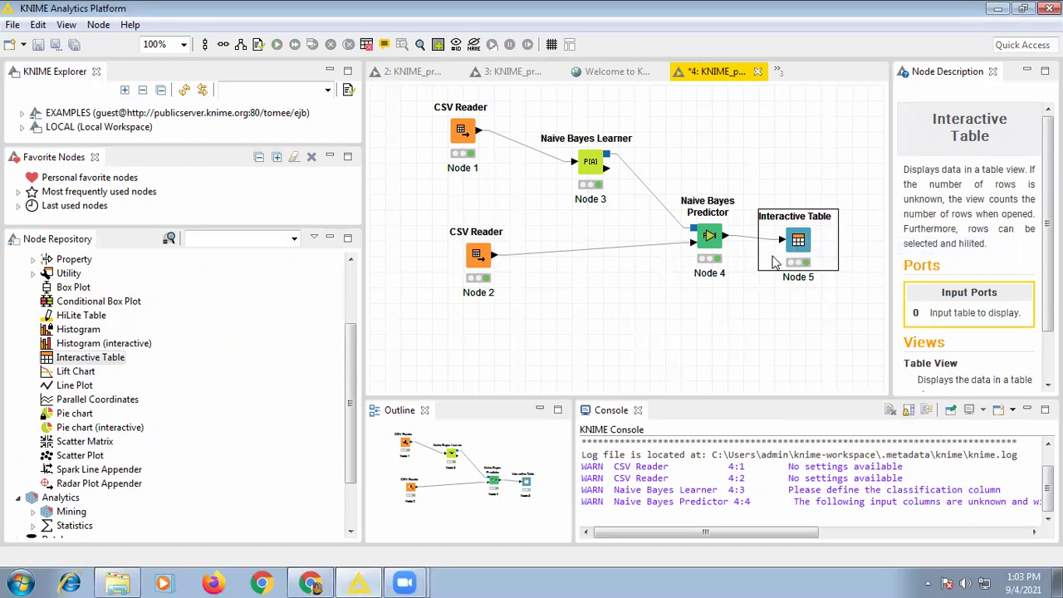
# Open the Interactive Table's table view, compare the buys and prediction columns row by row, and close the view
pyautogui.rightClick(784, 240)
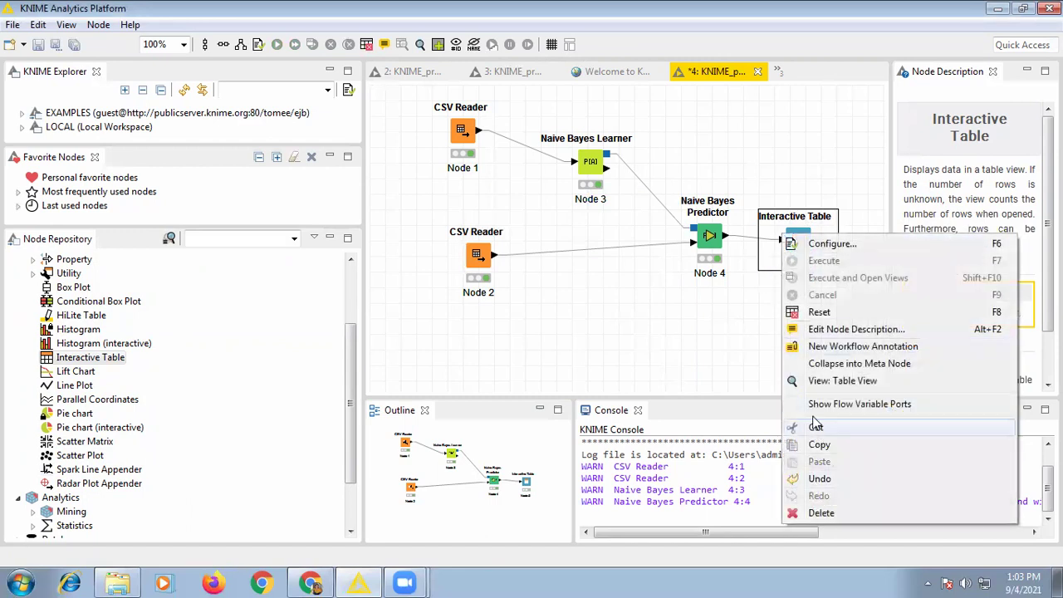
pyautogui.click(816, 381)
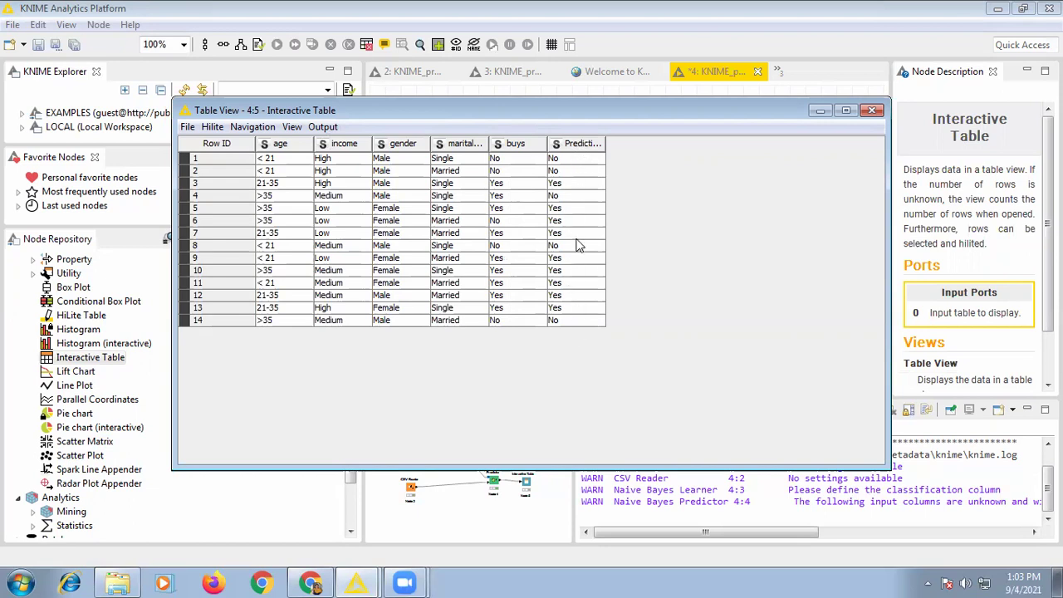
pyautogui.click(501, 164)
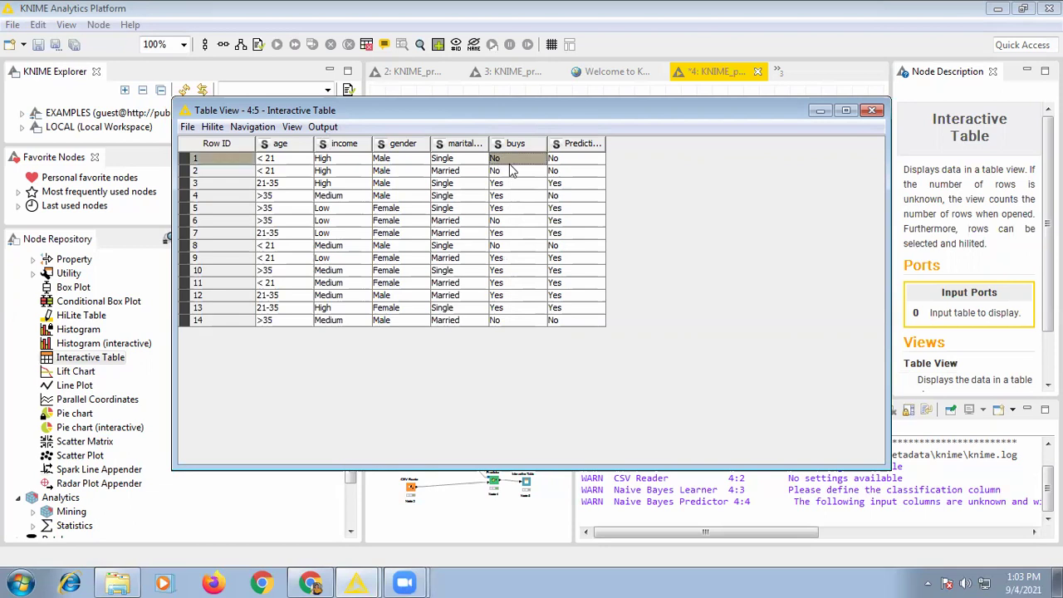
pyautogui.click(564, 163)
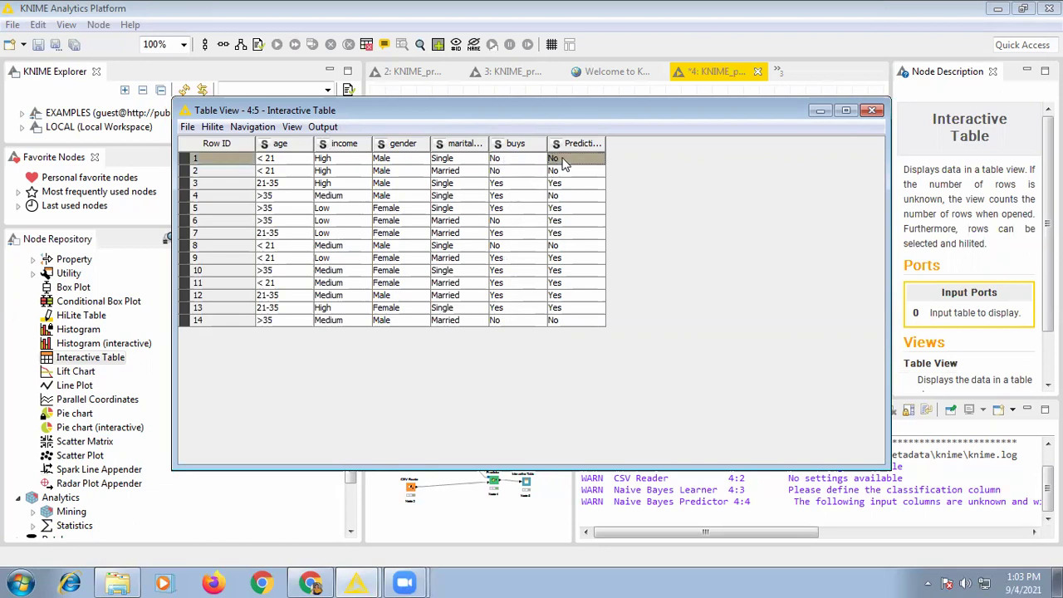
pyautogui.click(501, 172)
pyautogui.click(562, 173)
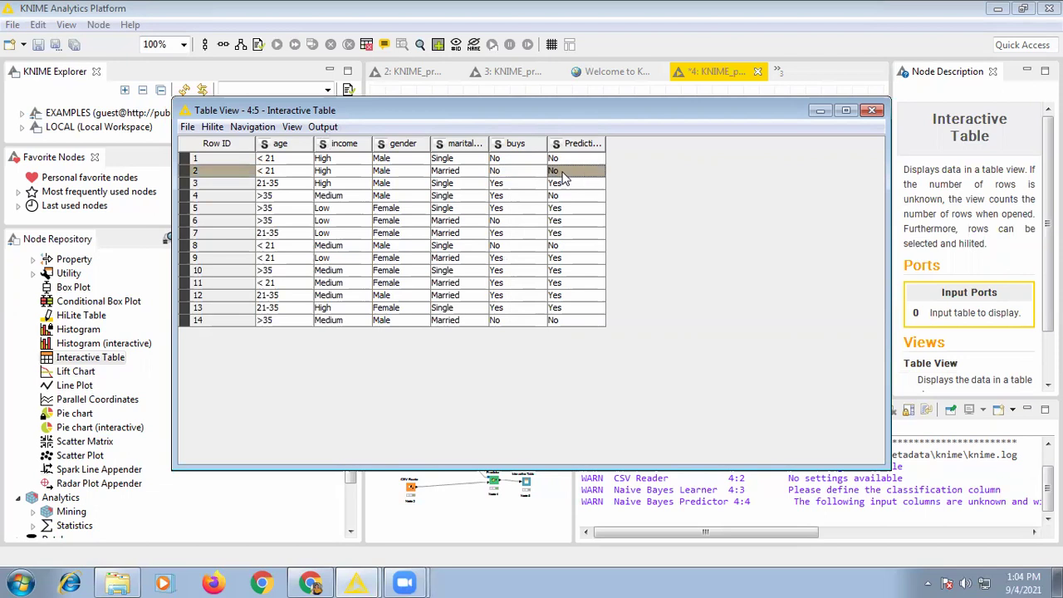
pyautogui.click(509, 183)
pyautogui.click(558, 184)
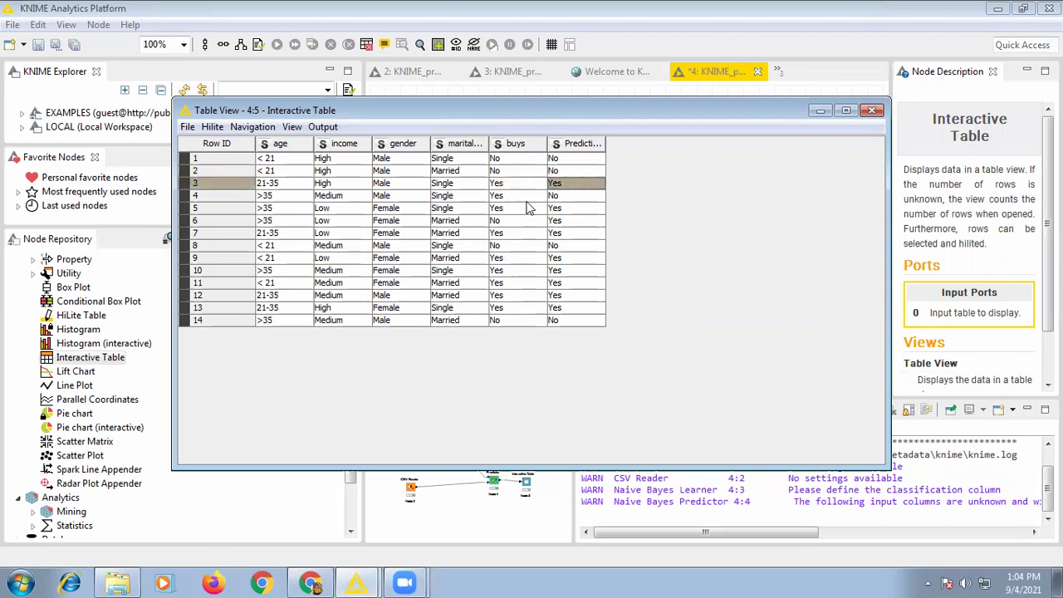
pyautogui.click(518, 197)
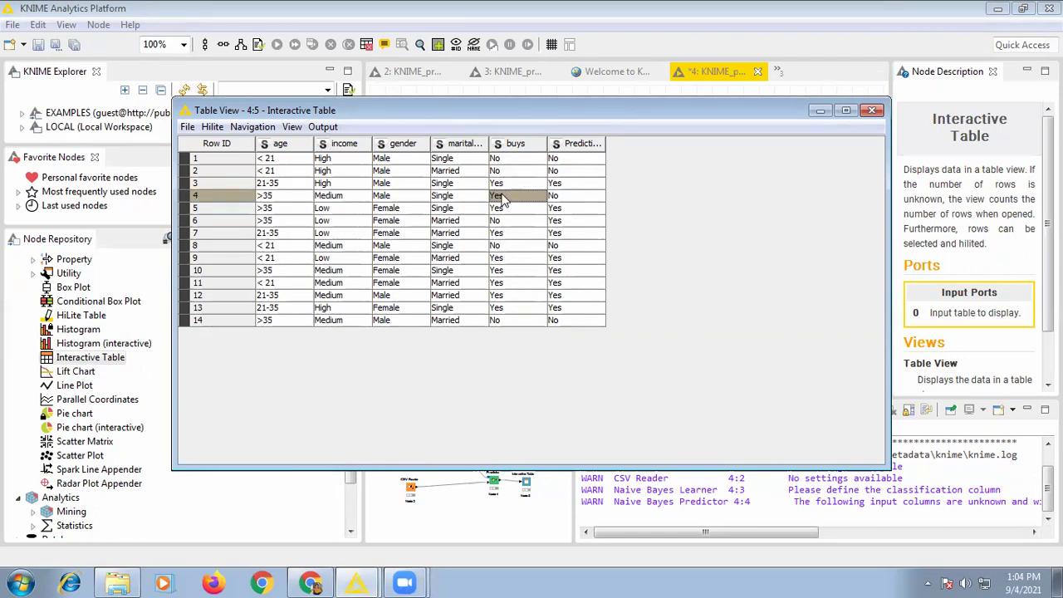
pyautogui.click(570, 198)
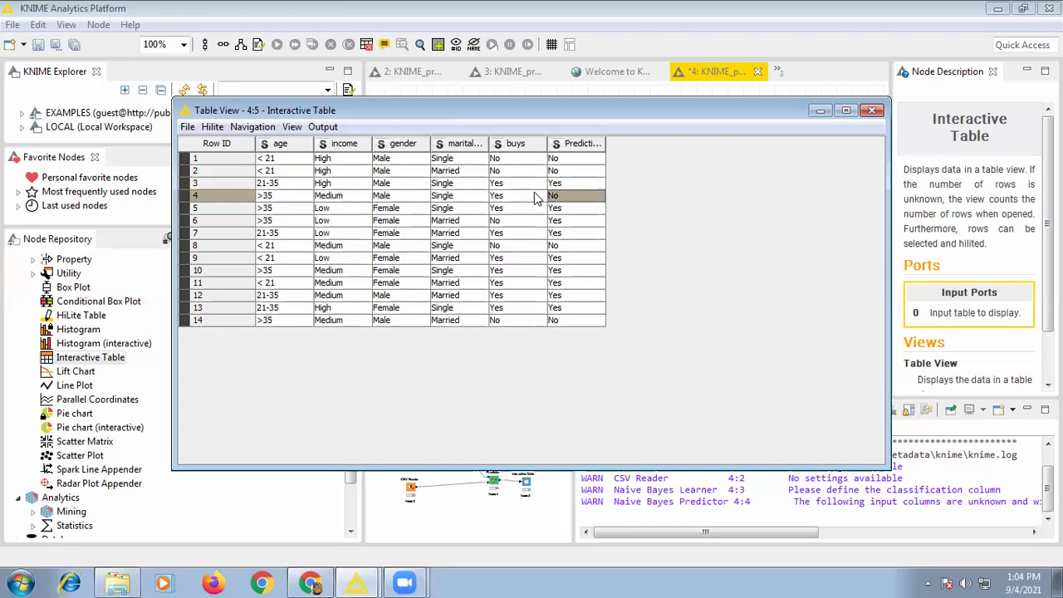
pyautogui.click(502, 223)
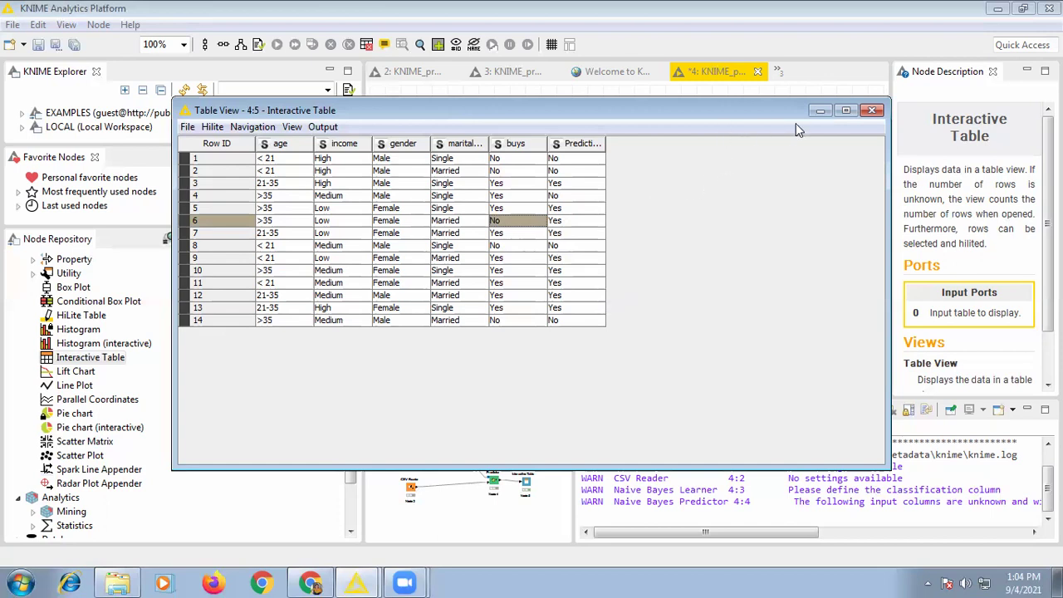
pyautogui.click(873, 110)
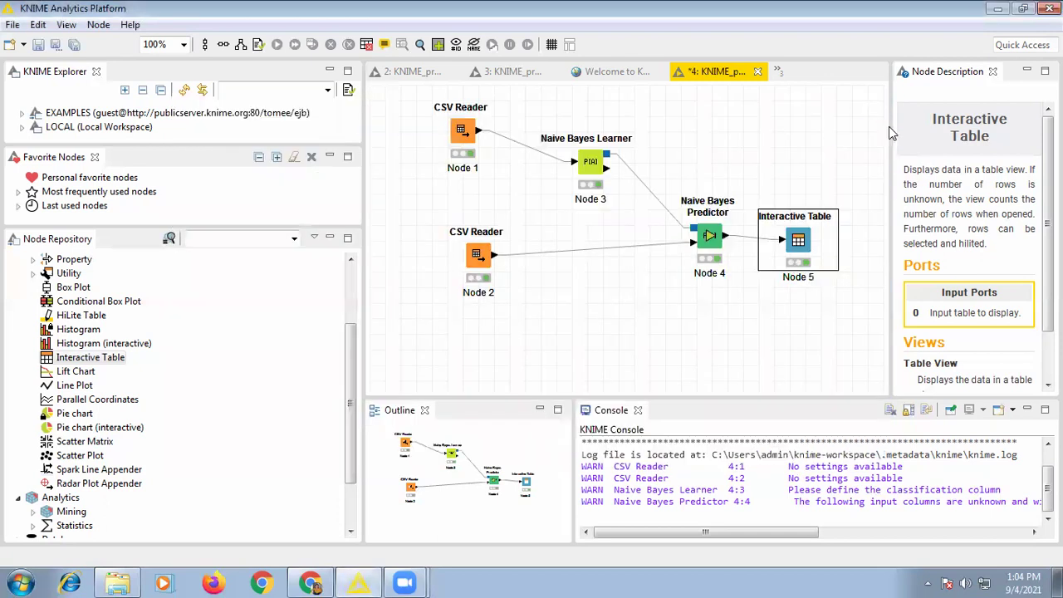
# Widen the workflow editor and add a Scorer node connected to the Naive Bayes Predictor's output, placed diagonally below the Interactive Table
pyautogui.moveTo(891, 127); pyautogui.dragTo(933, 129)
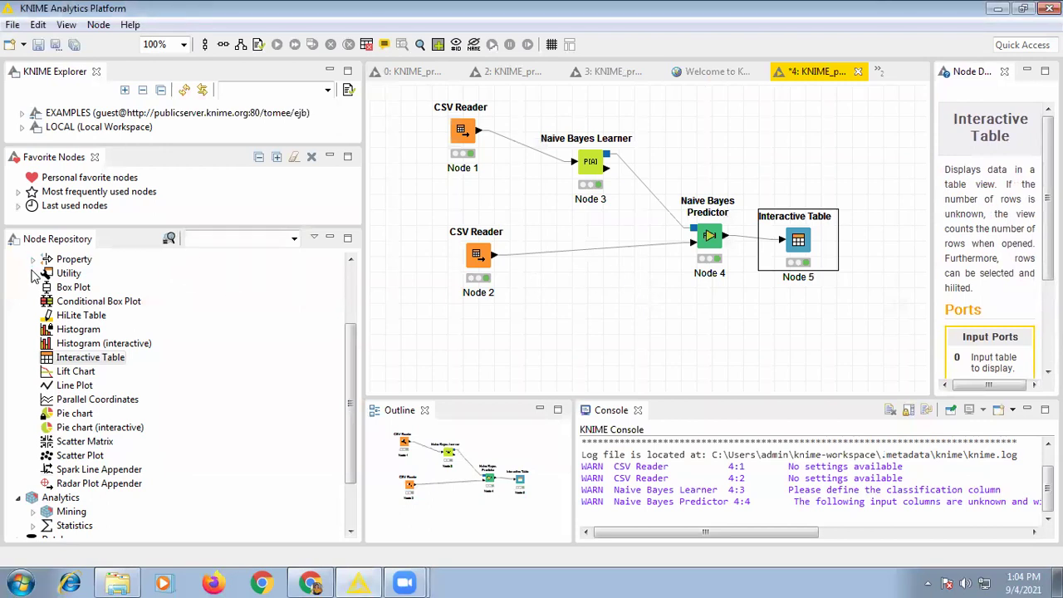
pyautogui.click(196, 240)
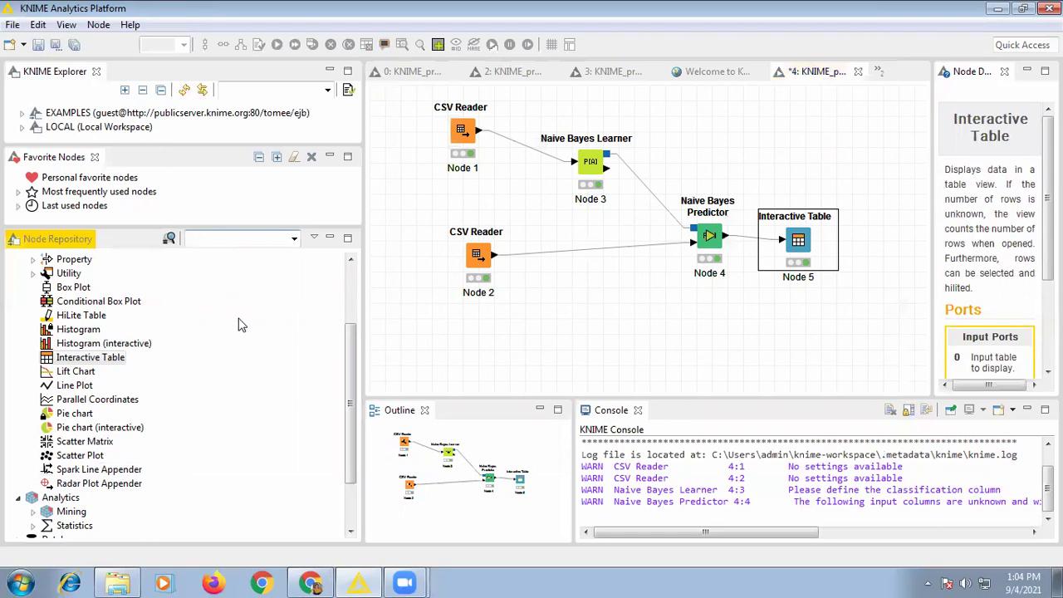
pyautogui.write('sco')
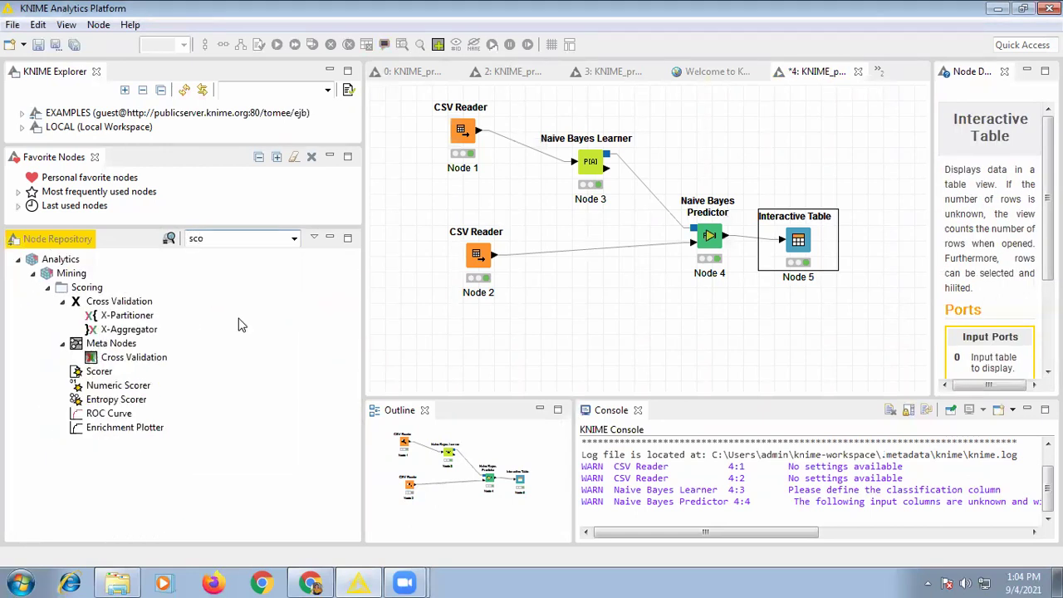
pyautogui.write('re')
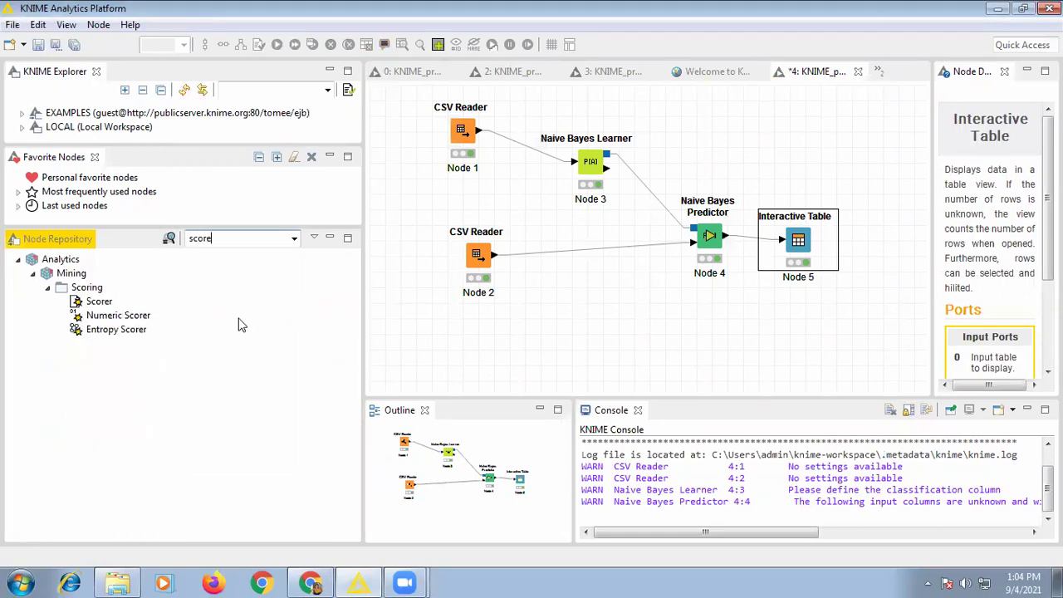
pyautogui.doubleClick(96, 306)
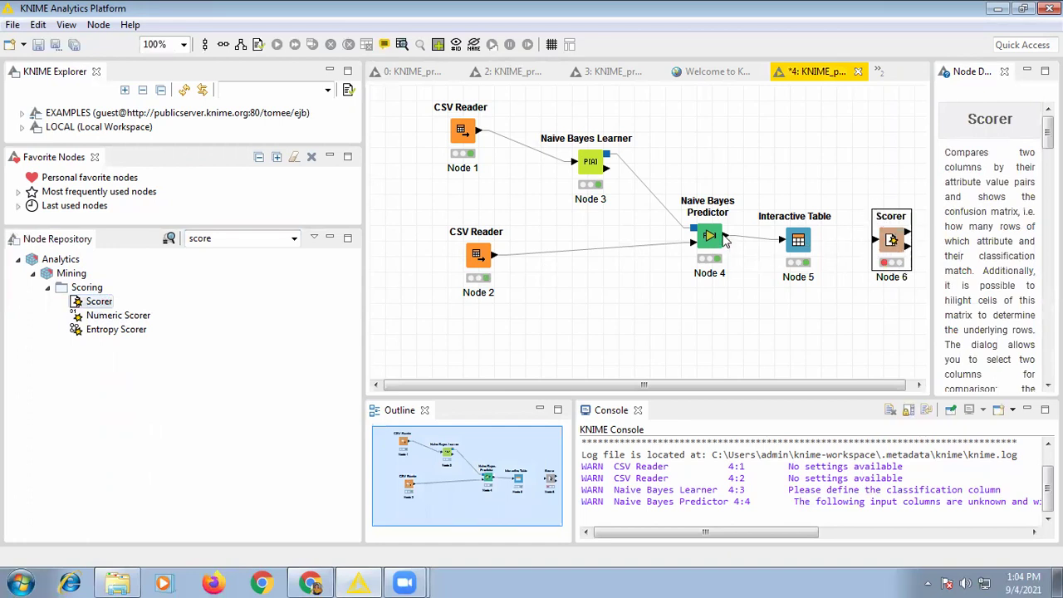
pyautogui.moveTo(736, 240); pyautogui.dragTo(878, 241)
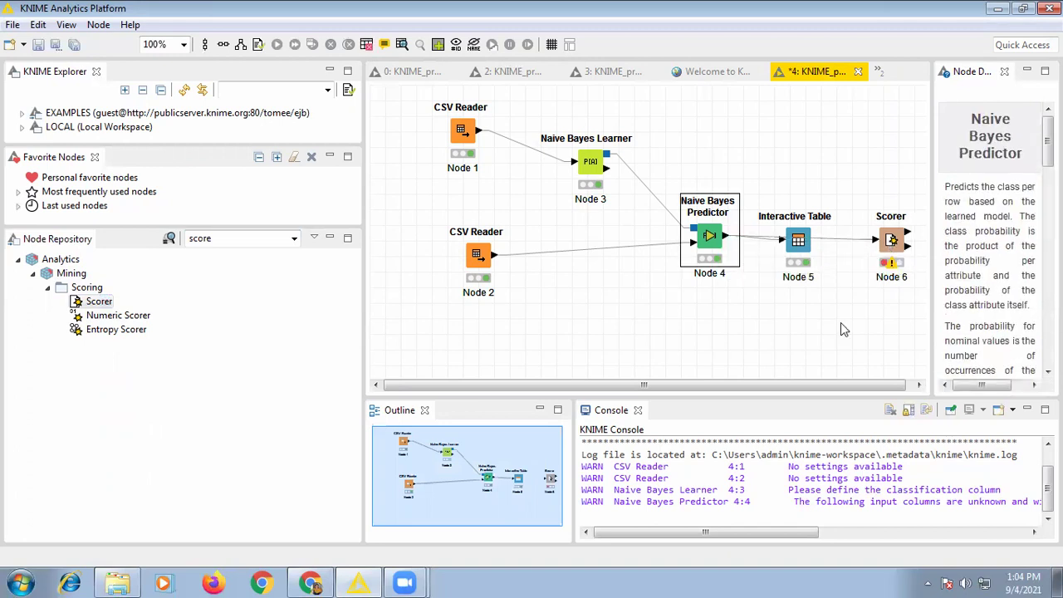
pyautogui.click(893, 241)
pyautogui.moveTo(893, 206); pyautogui.dragTo(879, 274)
# Configure the Scorer with buys as first column and Prediction (buys) as second column, and execute the node
pyautogui.rightClick(870, 289)
pyautogui.click(869, 247)
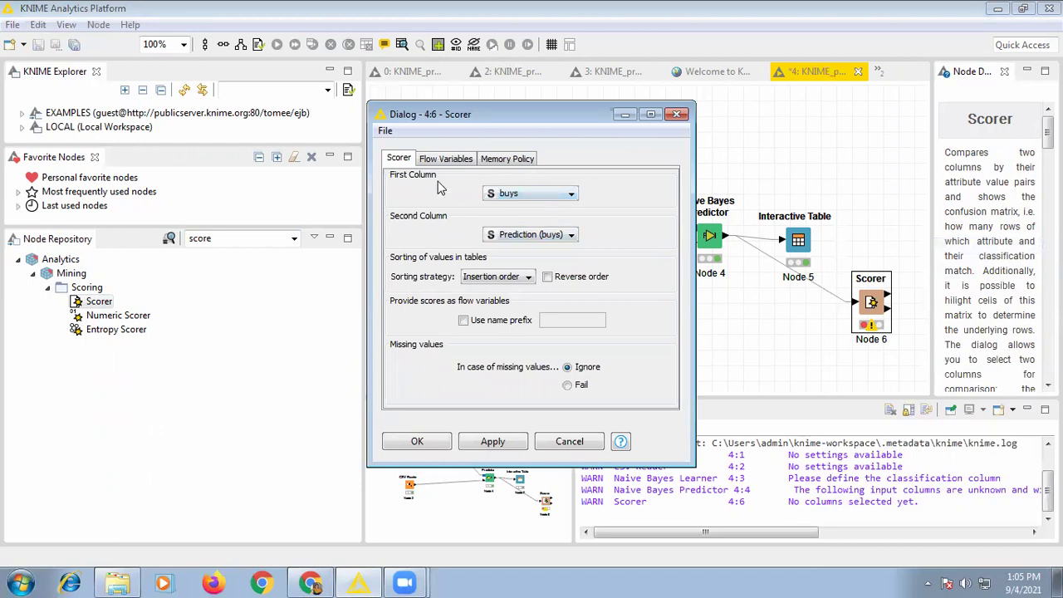
pyautogui.click(546, 196)
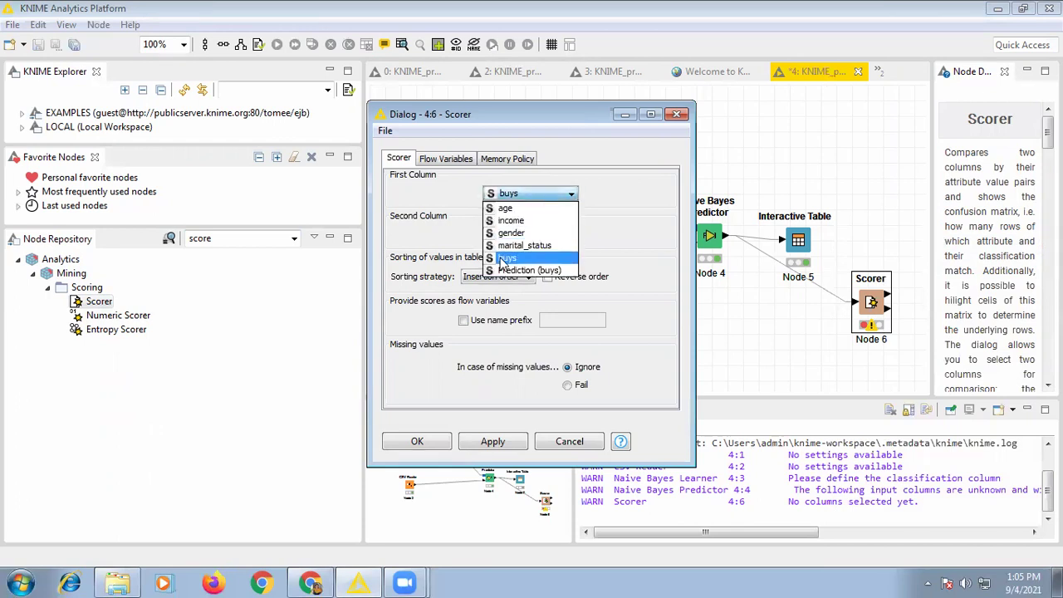
pyautogui.press('Escape')
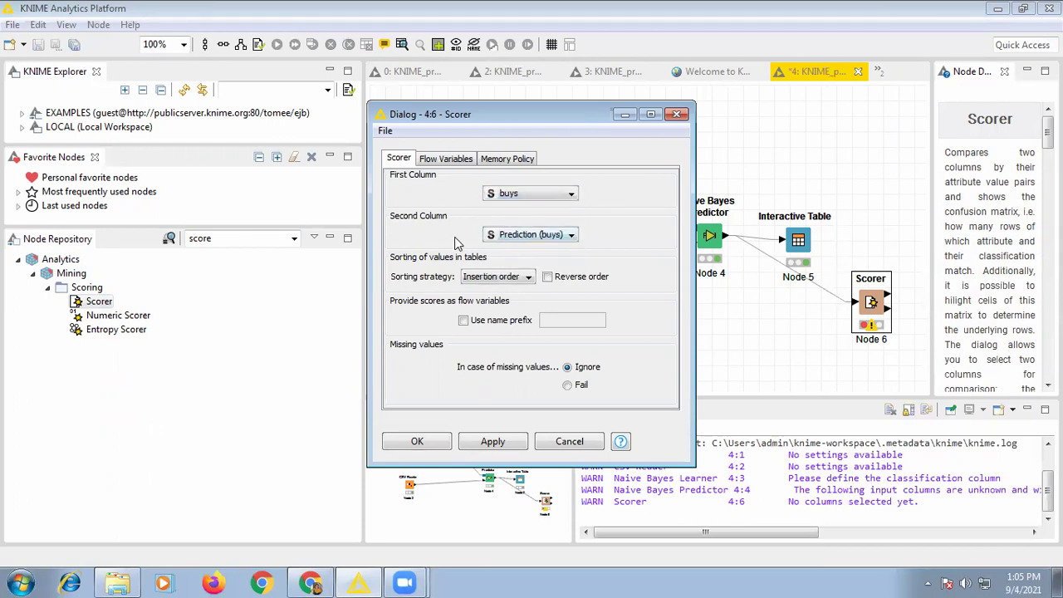
pyautogui.click(520, 238)
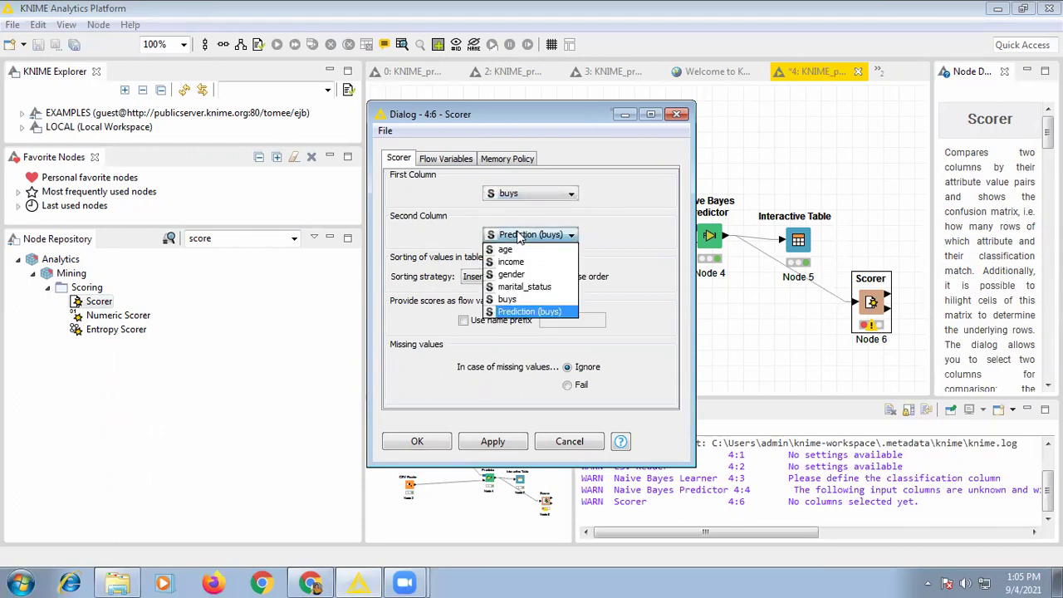
pyautogui.click(509, 314)
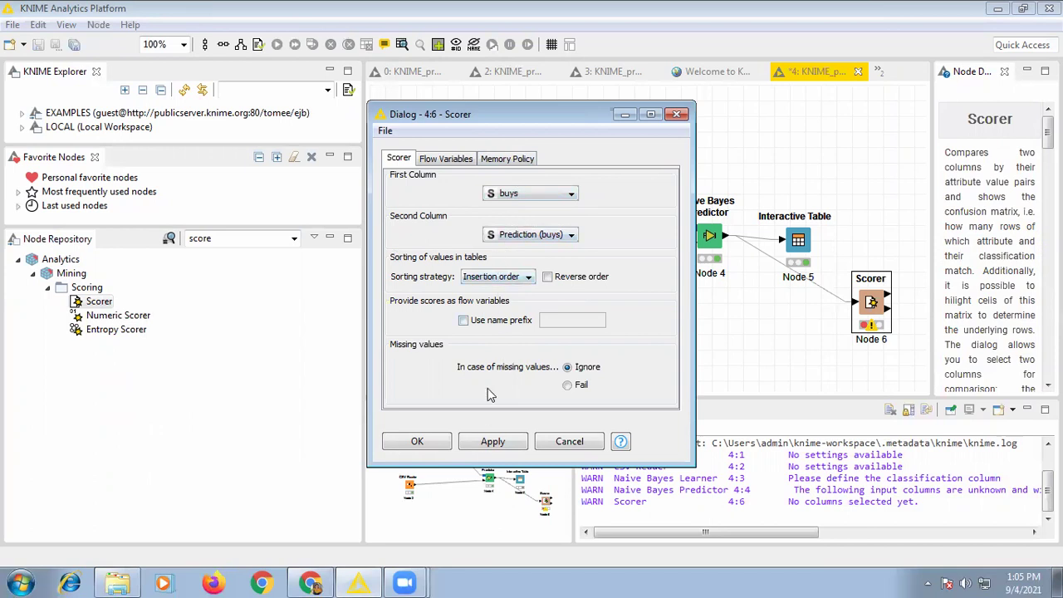
pyautogui.click(499, 446)
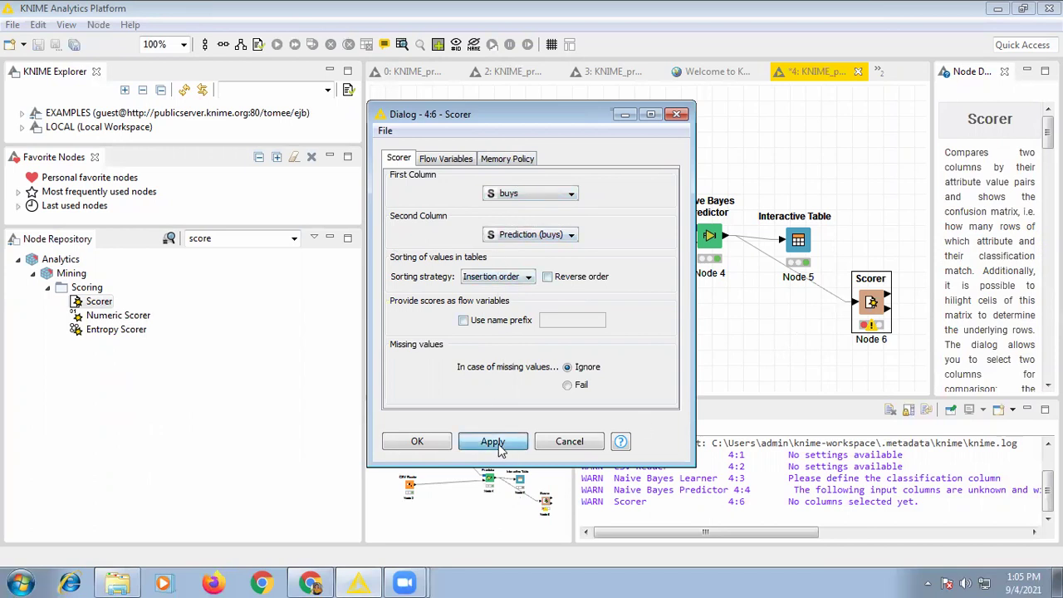
pyautogui.click(426, 444)
pyautogui.rightClick(873, 293)
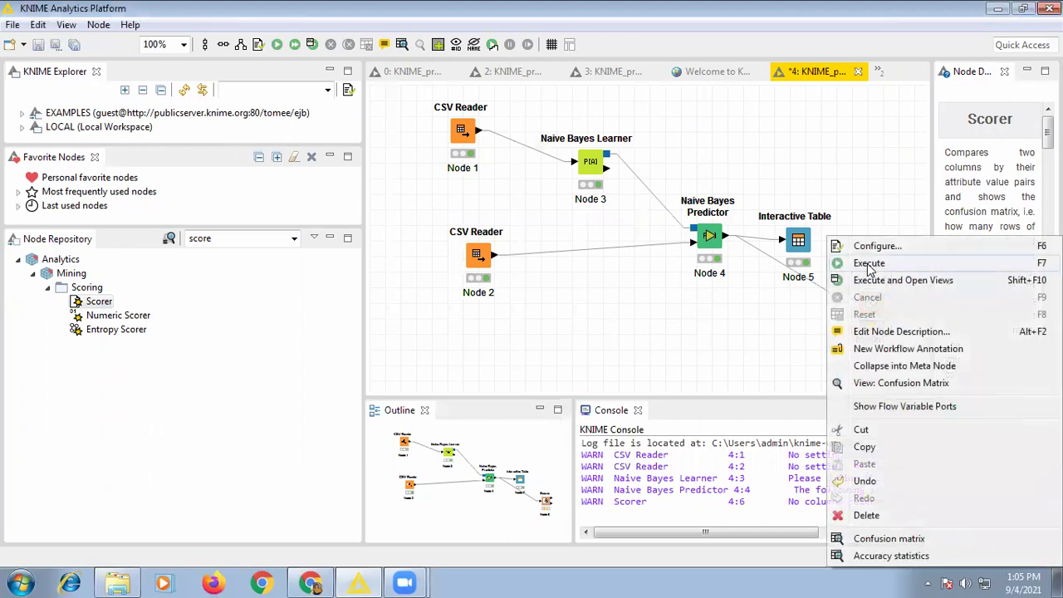
pyautogui.click(869, 264)
# Open the Scorer's confusion matrix, review the counts for the No and Yes classes, and close it
pyautogui.rightClick(871, 276)
pyautogui.click(867, 542)
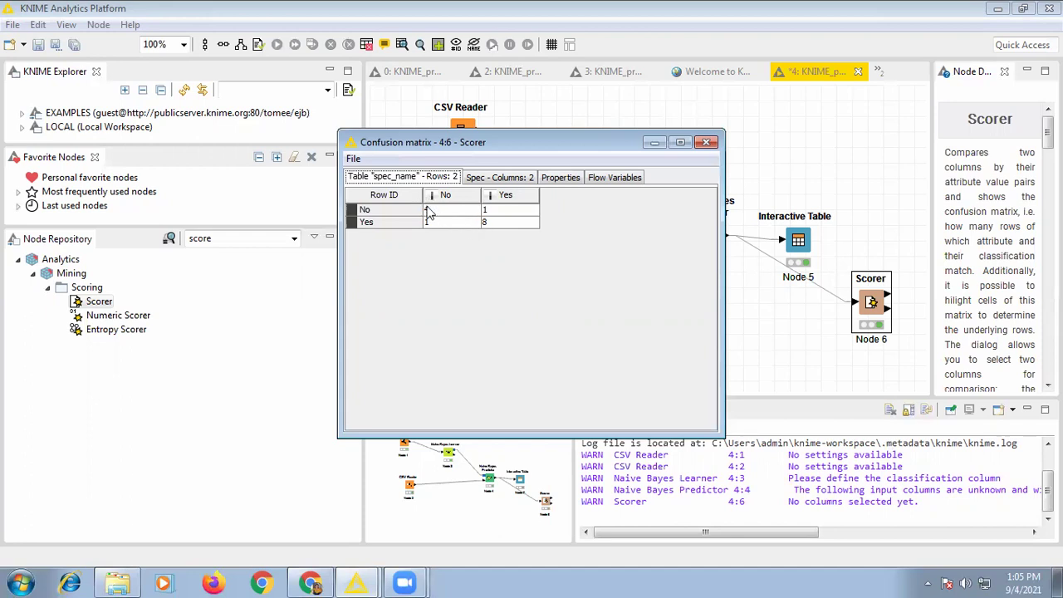
pyautogui.click(706, 142)
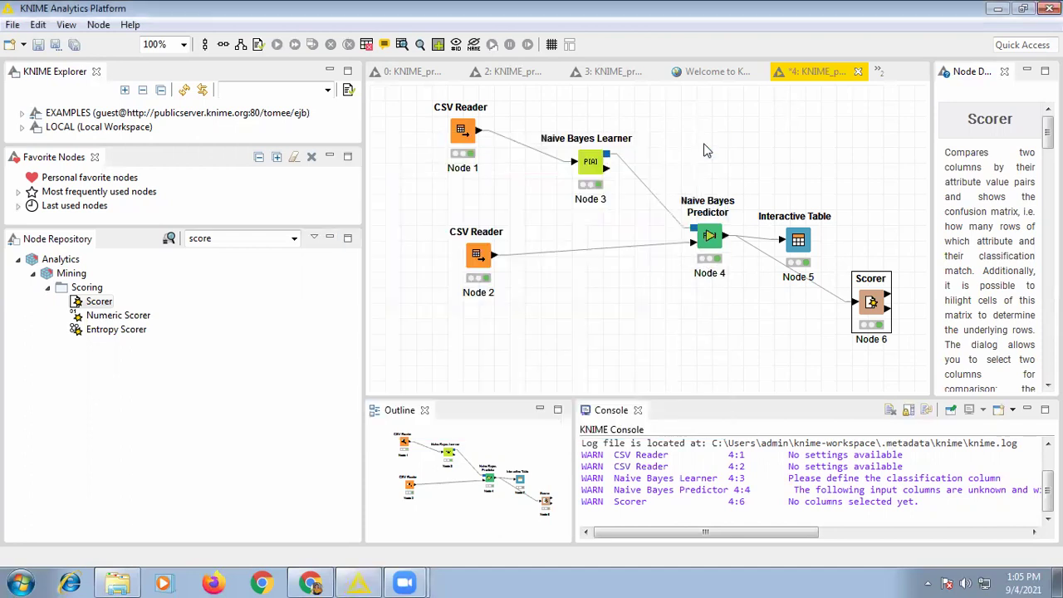
# Open the Scorer's accuracy statistics column specification and narrow the Shape Handler and Lower Bound columns to show Upper Bound
pyautogui.rightClick(864, 300)
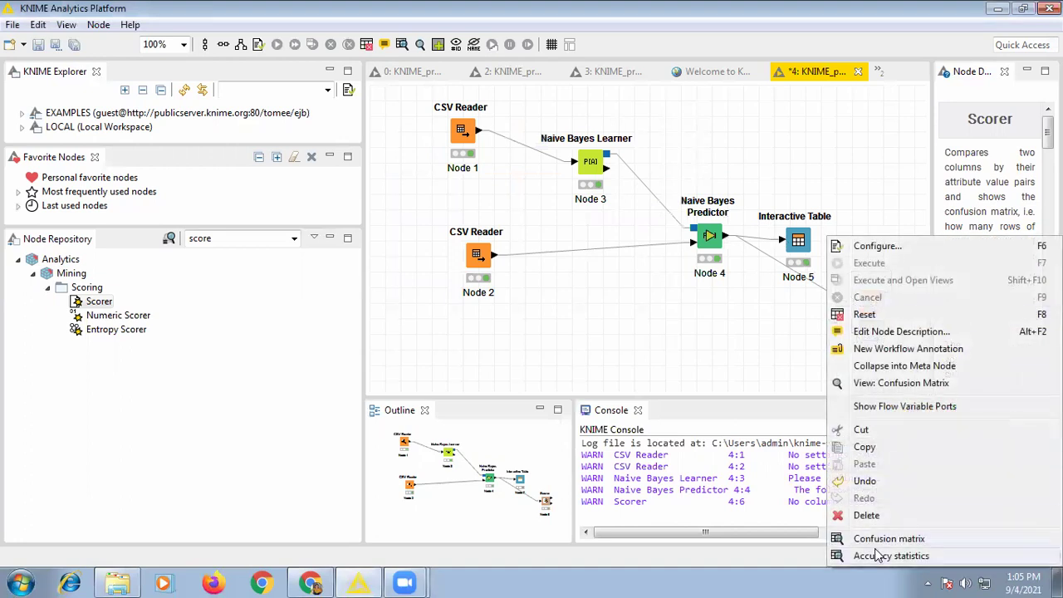
pyautogui.click(881, 559)
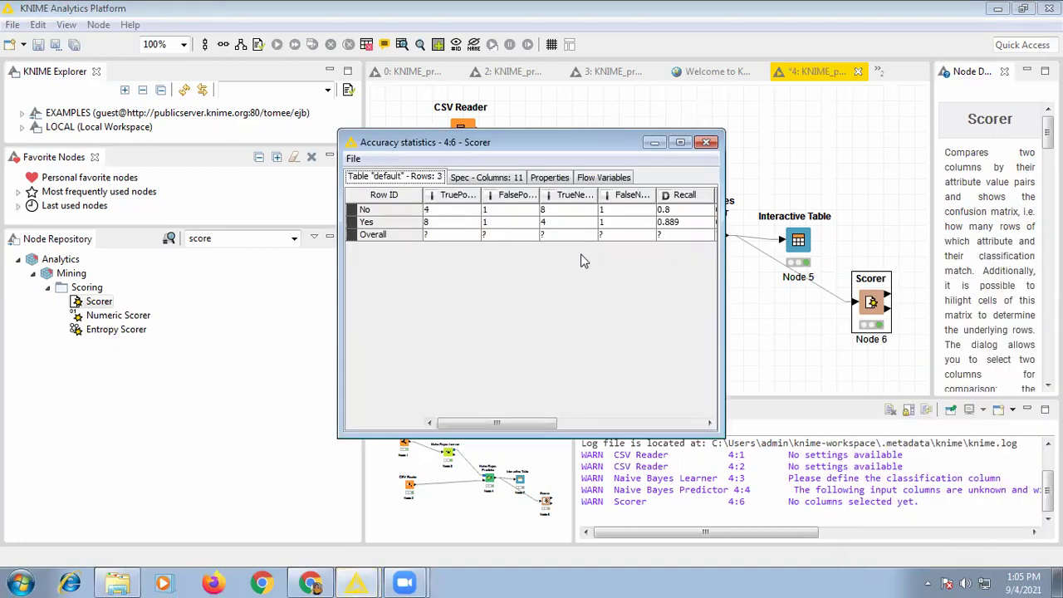
pyautogui.click(479, 178)
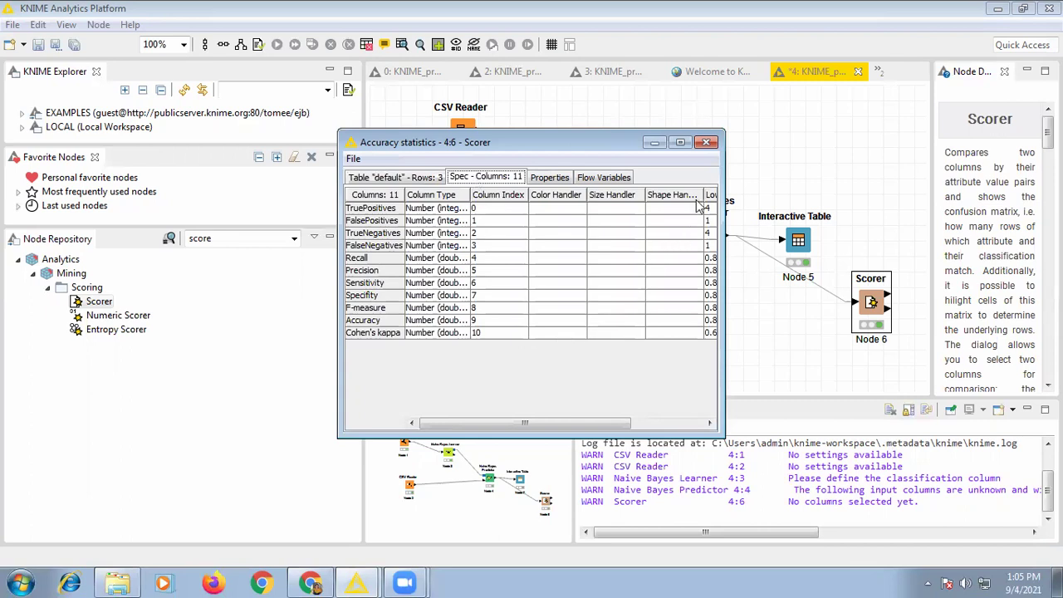
pyautogui.moveTo(705, 194); pyautogui.dragTo(635, 194)
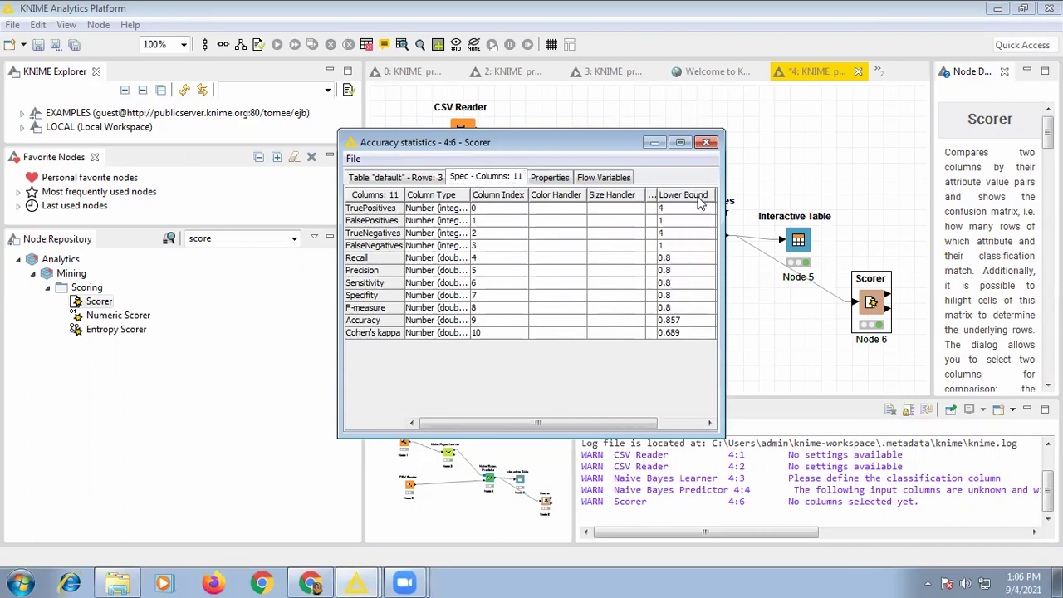
pyautogui.moveTo(716, 194); pyautogui.dragTo(670, 194)
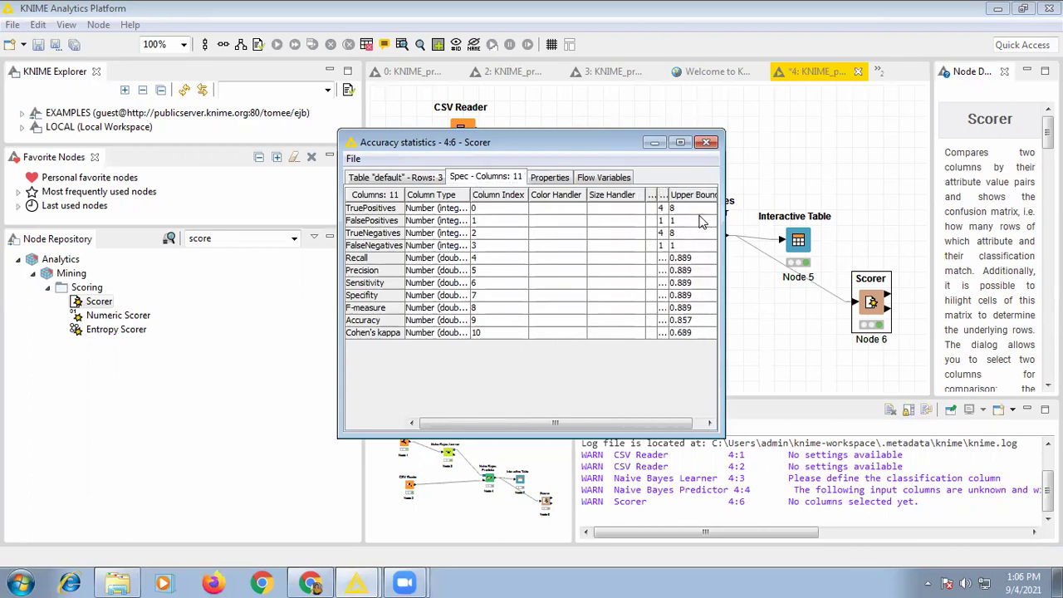
# Examine the upper bounds of Recall, Precision, Sensitivity, Specifity, F-measure and Accuracy, and close the accuracy statistics
pyautogui.click(355, 260)
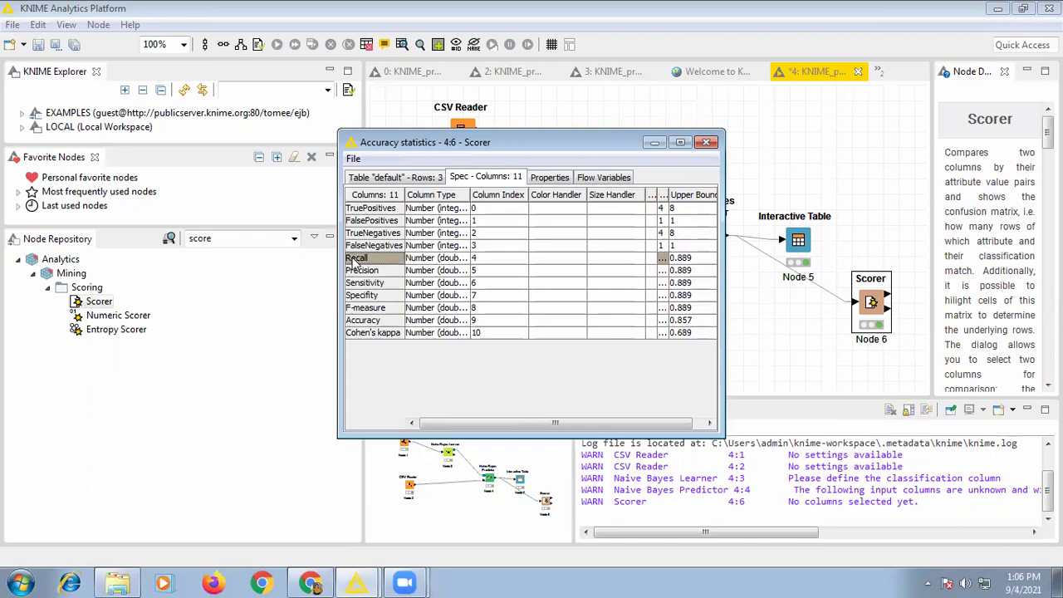
pyautogui.click(694, 259)
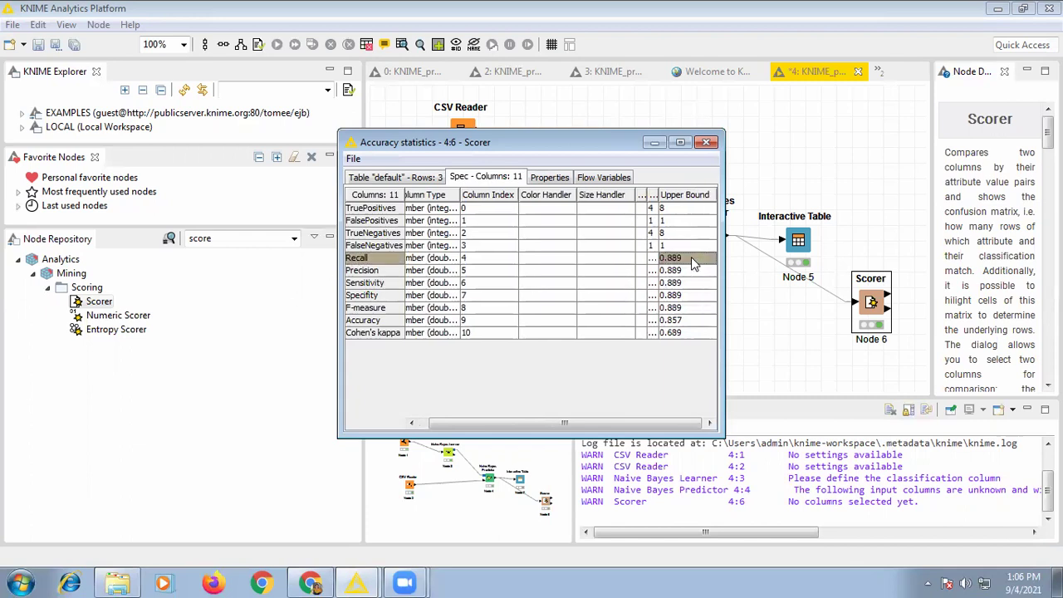
pyautogui.click(378, 270)
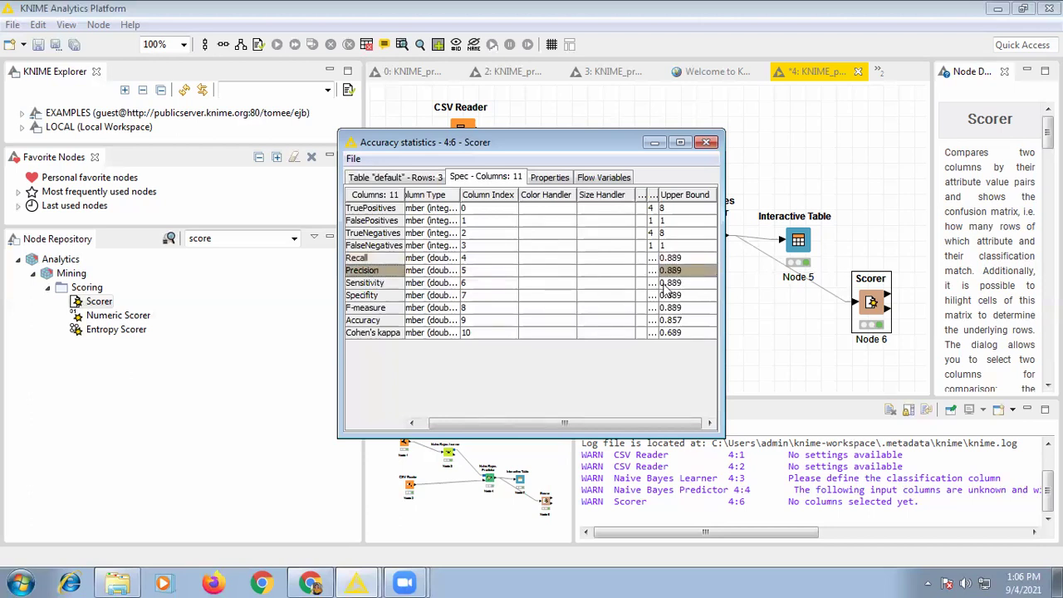
pyautogui.click(673, 285)
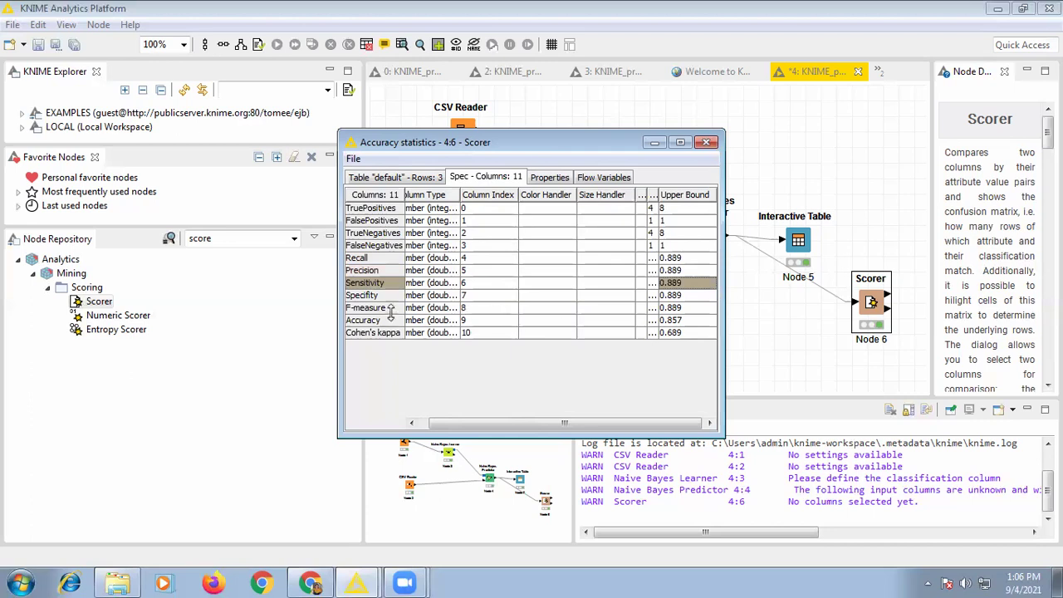
pyautogui.click(366, 296)
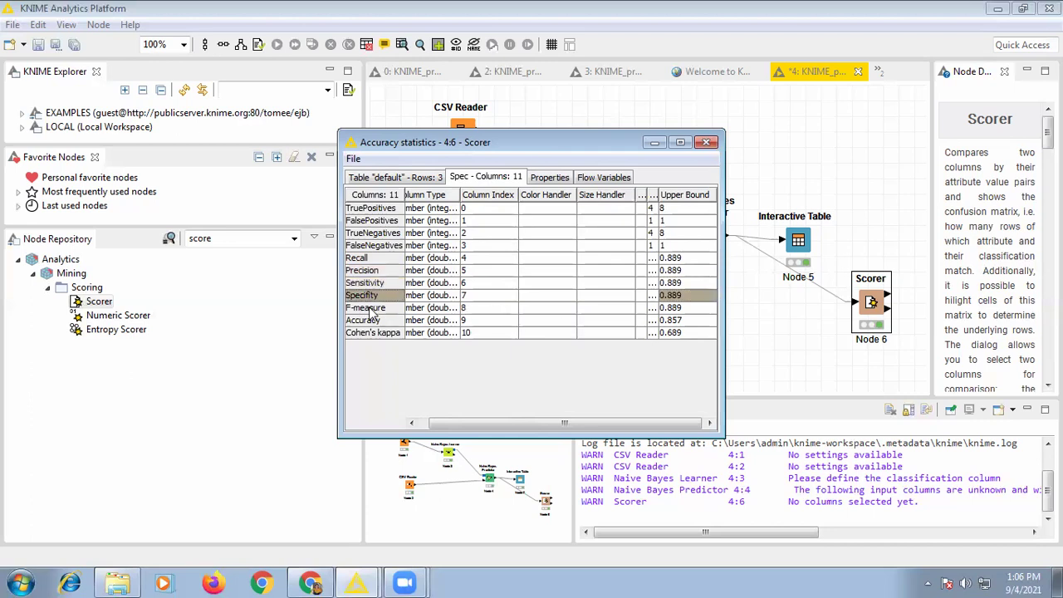
pyautogui.click(373, 309)
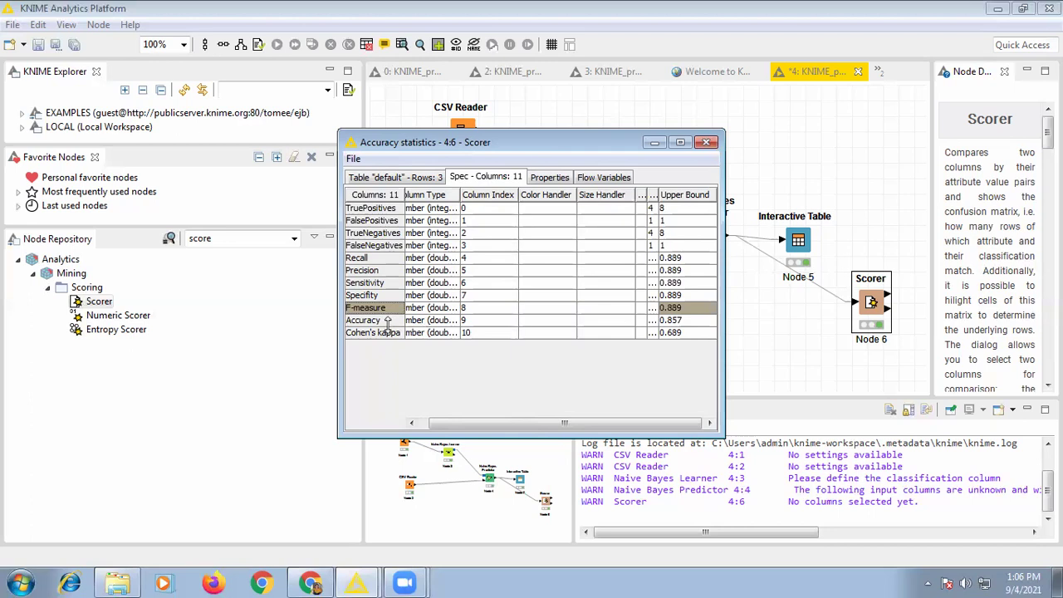
pyautogui.click(665, 321)
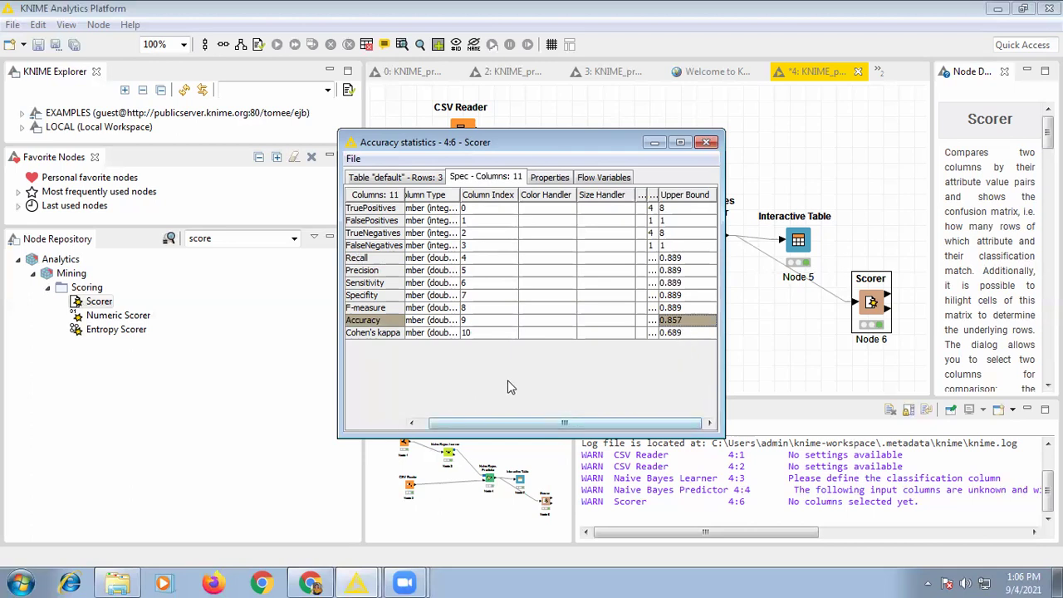
pyautogui.click(707, 143)
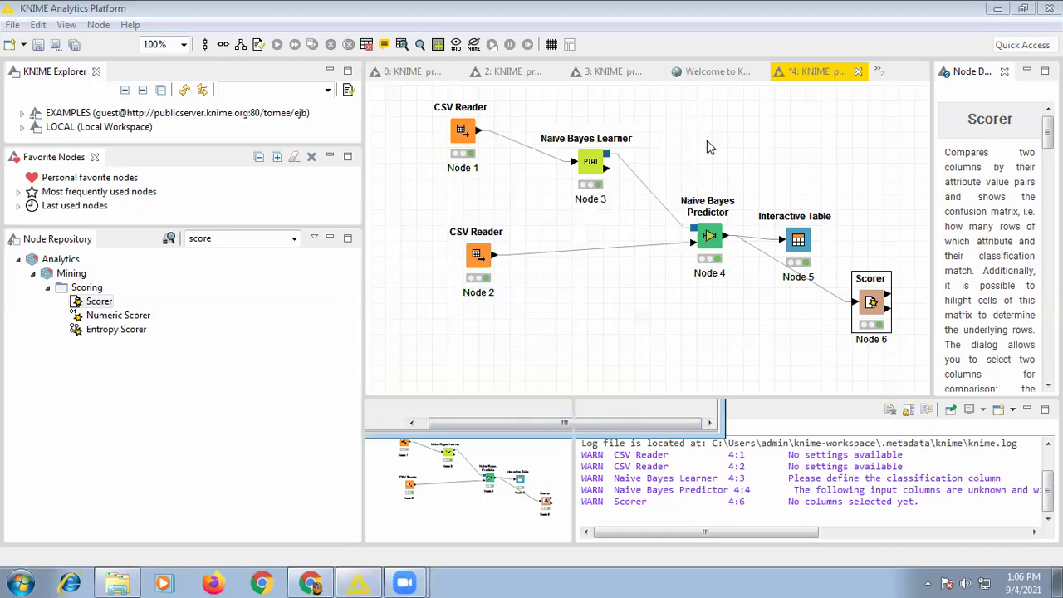